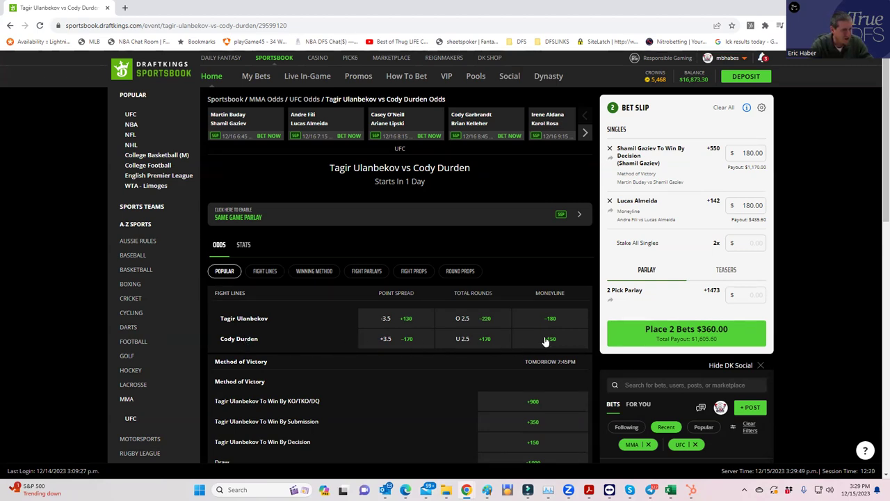
Show the winning-method markets for the Tagir Ulanbekov vs Cody Durden fight
scroll(378, 391, "down", 2)
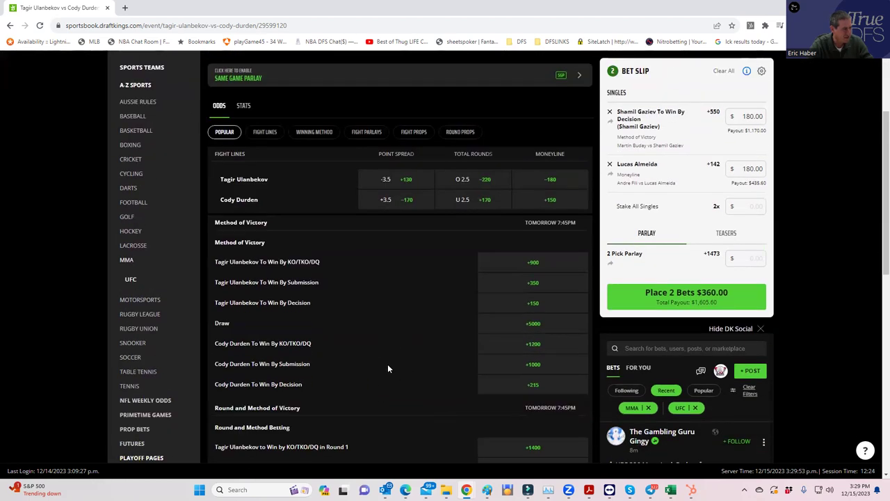
scroll(461, 358, "down", 4)
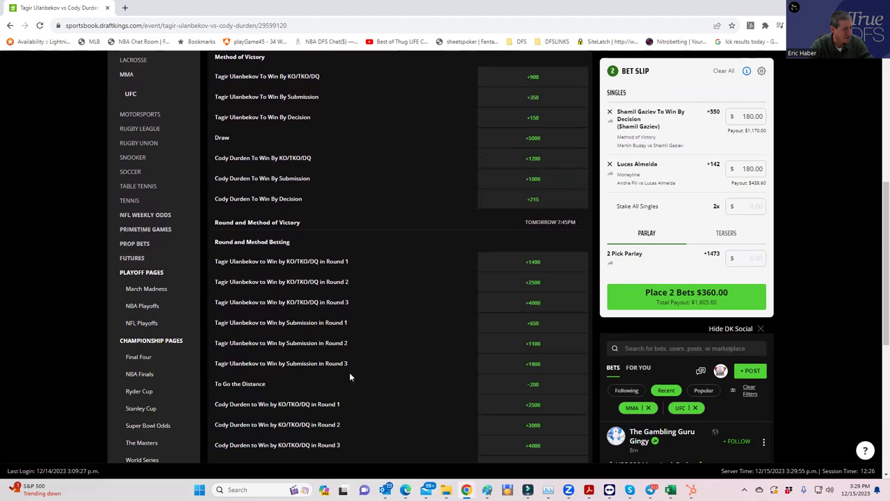
scroll(349, 374, "down", 1)
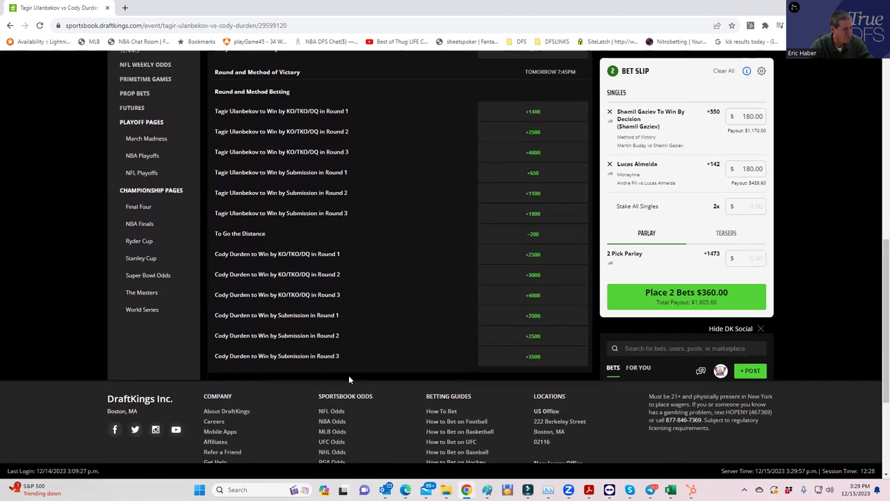
scroll(348, 375, "up", 4)
scroll(324, 314, "up", 2)
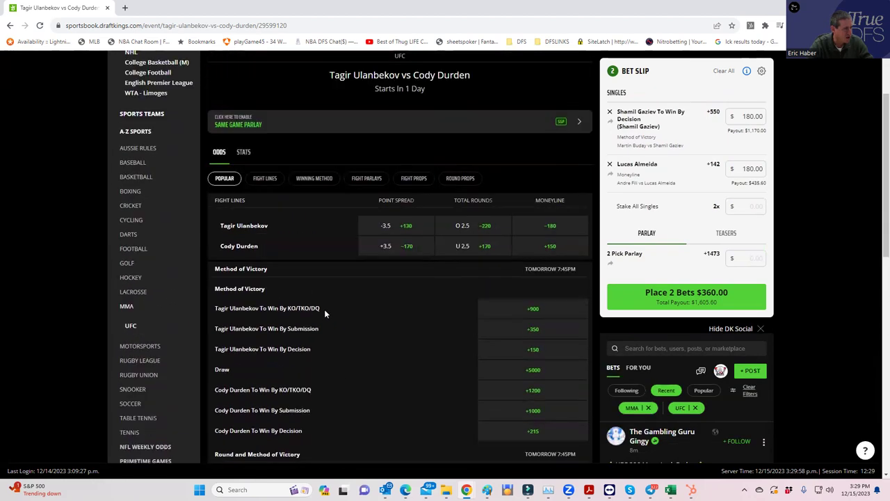
left_click(303, 178)
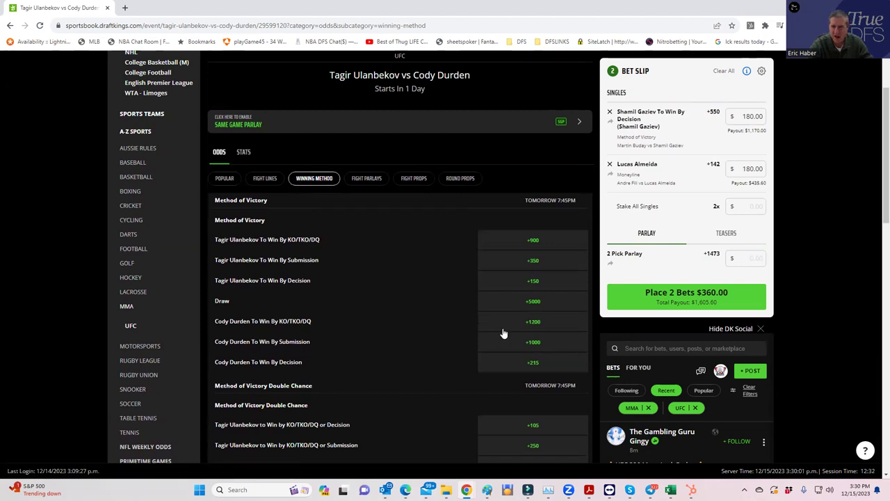
Add the double-chance bet on Cody Durden to win by KO/TKO/DQ or Submission to the bet slip with a $180 stake
scroll(521, 334, "down", 2)
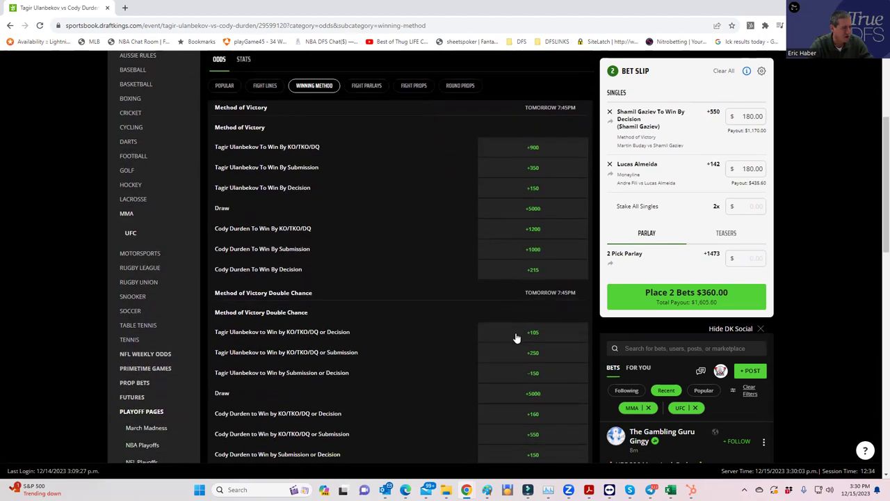
scroll(516, 338, "down", 2)
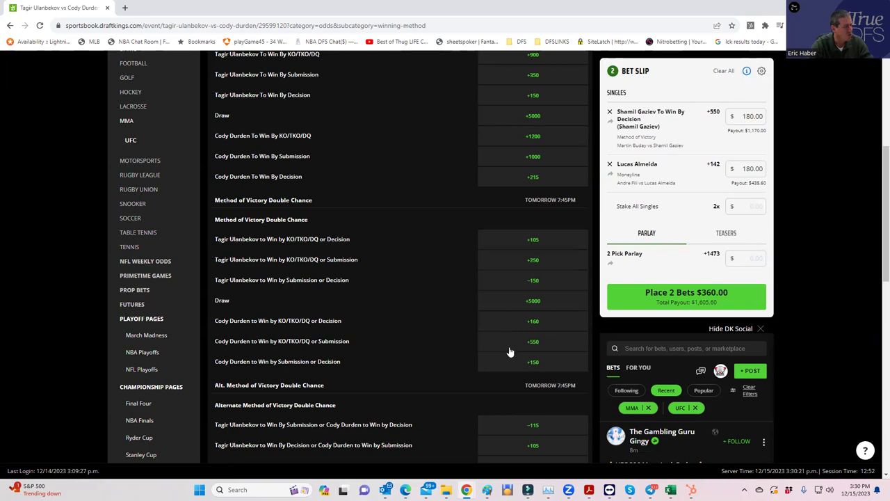
left_click(534, 347)
left_click(747, 203)
type("180")
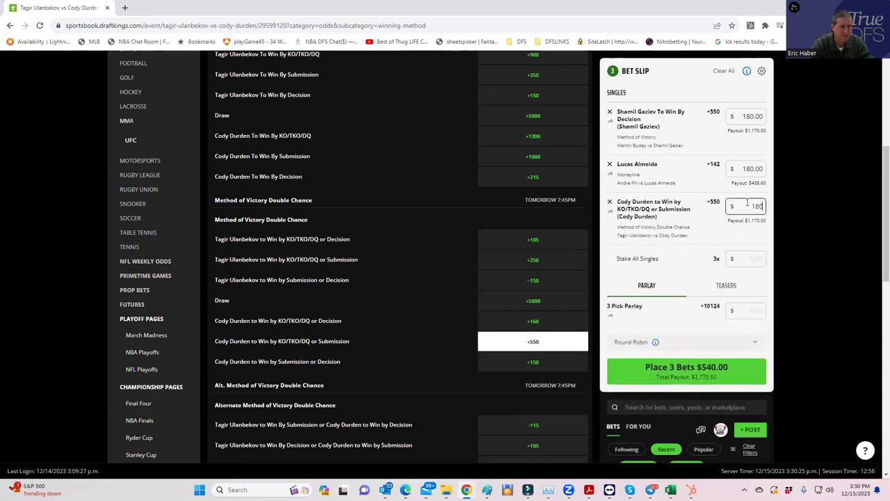
left_click(706, 233)
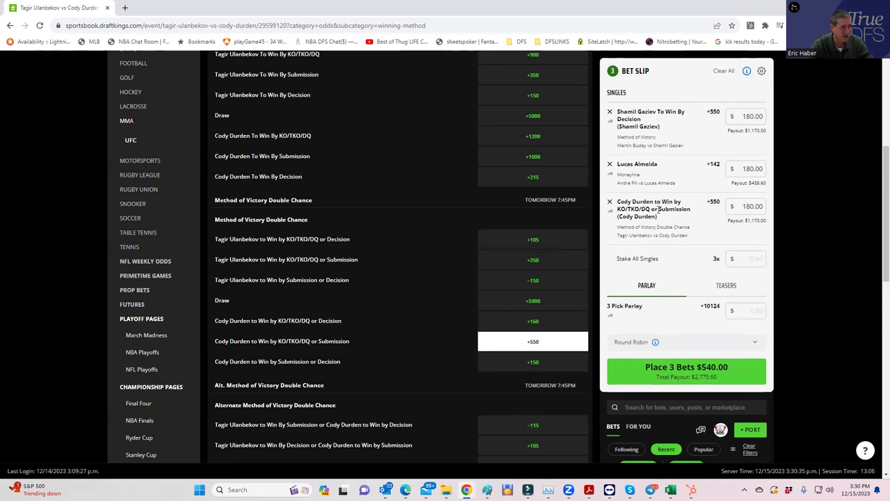
left_click_drag(668, 207, 694, 221)
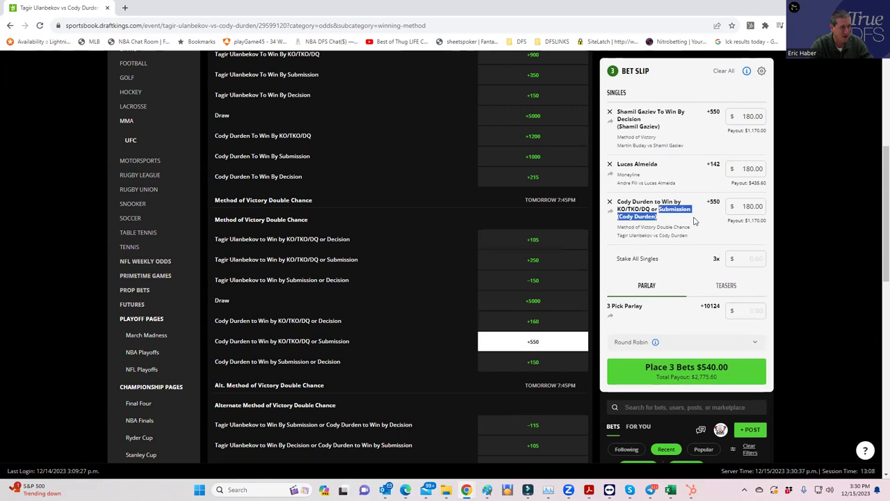
From the Casey O'Neill vs Ariane Lipski fight, add Ariane Lipski to win by Submission to the bet slip with a $180 stake
scroll(397, 214, "up", 3)
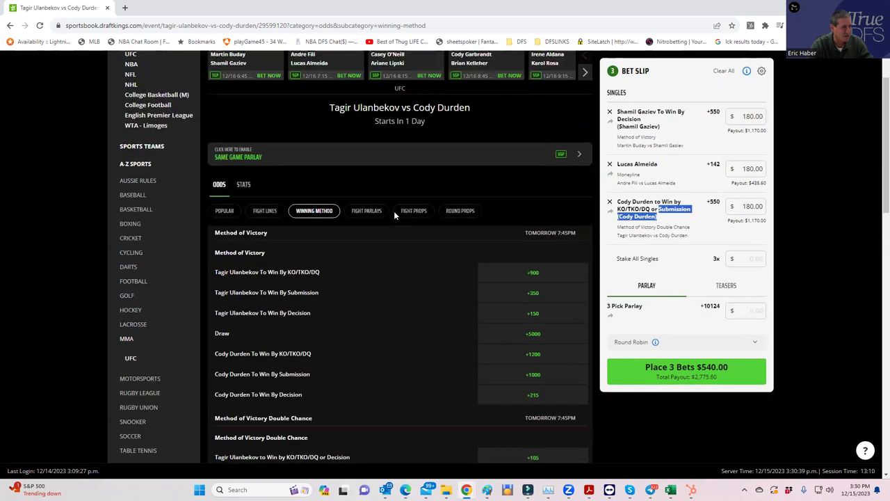
scroll(393, 211, "up", 1)
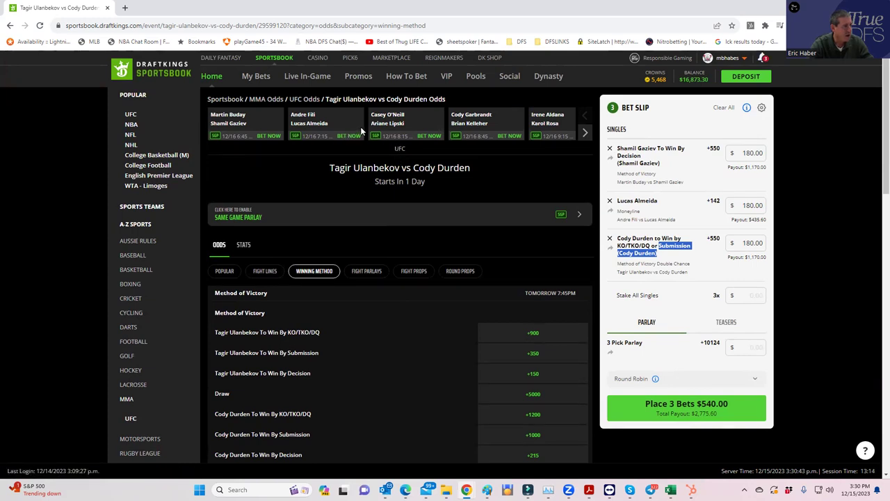
left_click(388, 122)
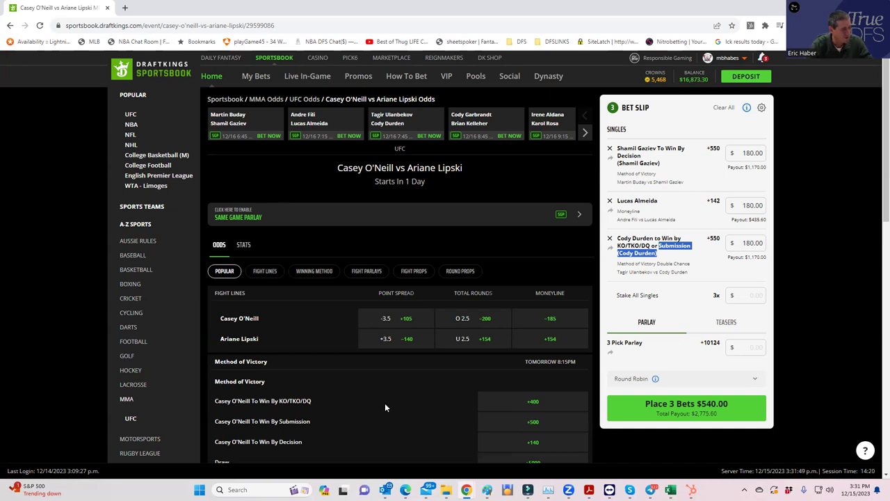
scroll(385, 407, "down", 2)
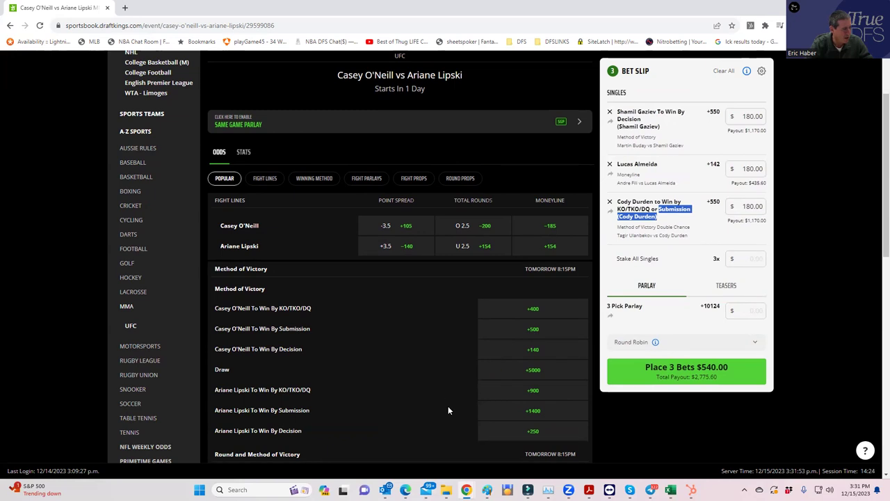
left_click(539, 412)
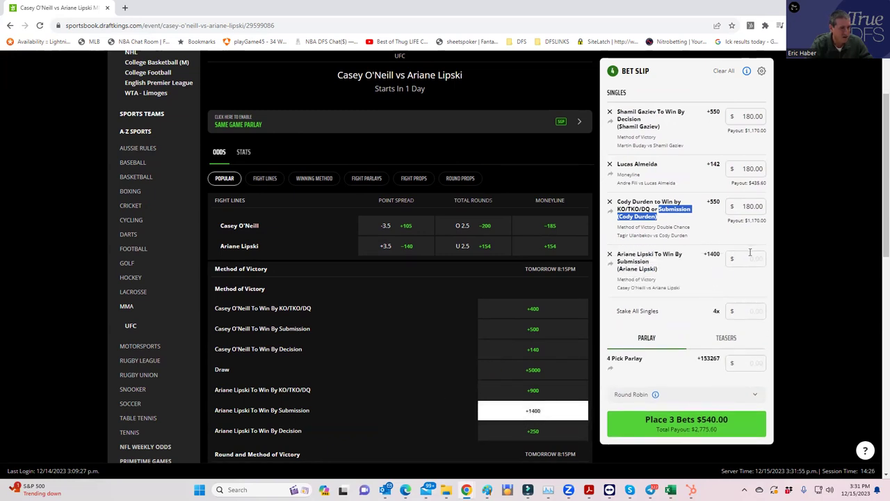
type("180")
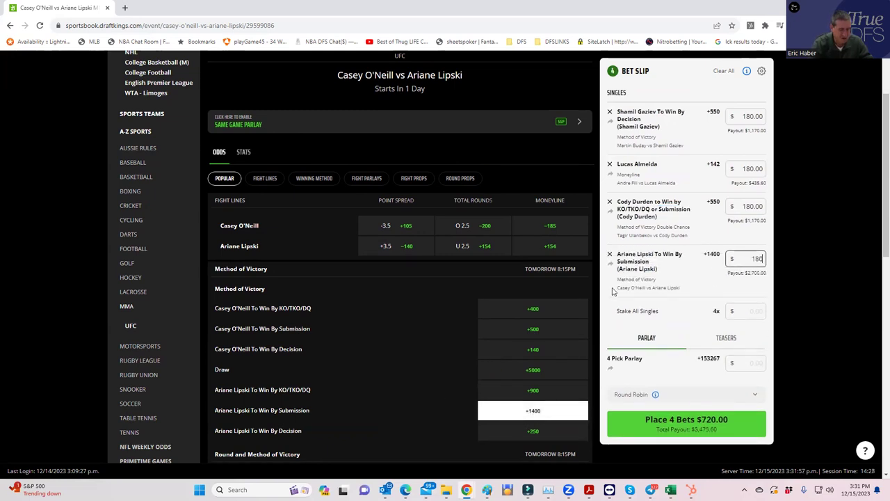
left_click(653, 300)
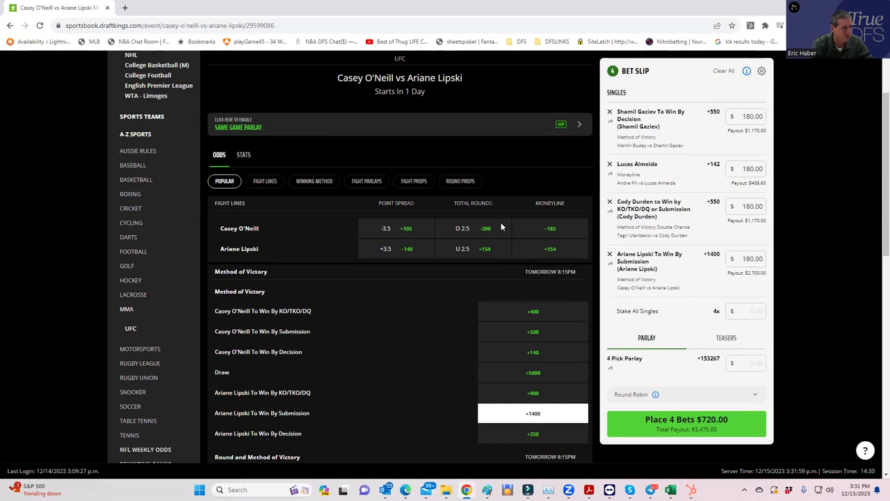
Open the Cody Garbrandt vs Brian Kelleher fight and show its winning-method double-chance markets
scroll(501, 221, "up", 2)
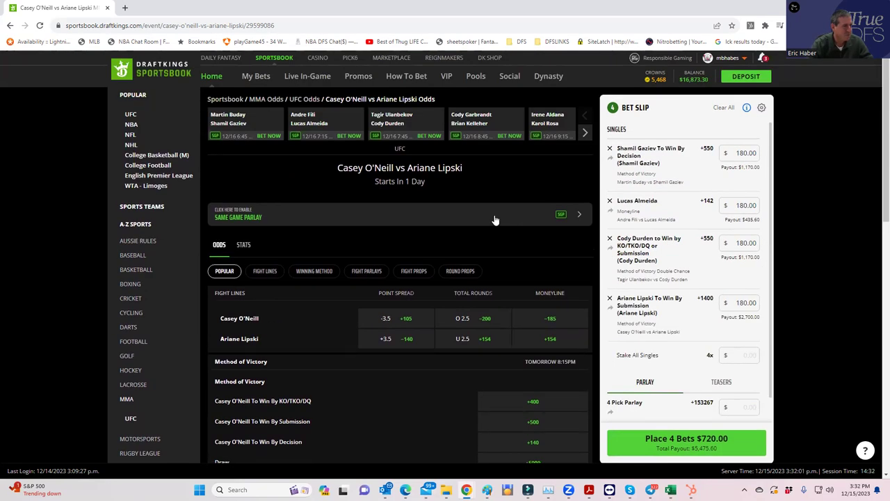
left_click(482, 123)
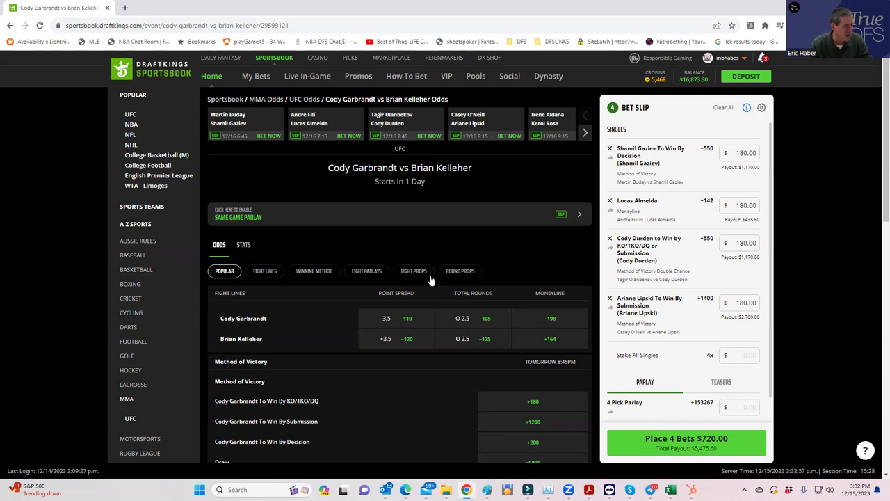
left_click(321, 274)
scroll(390, 348, "down", 4)
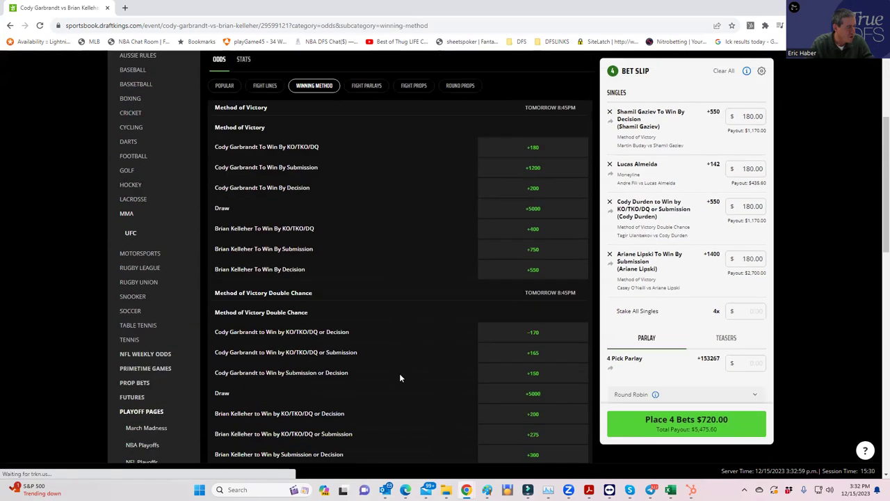
scroll(400, 378, "down", 3)
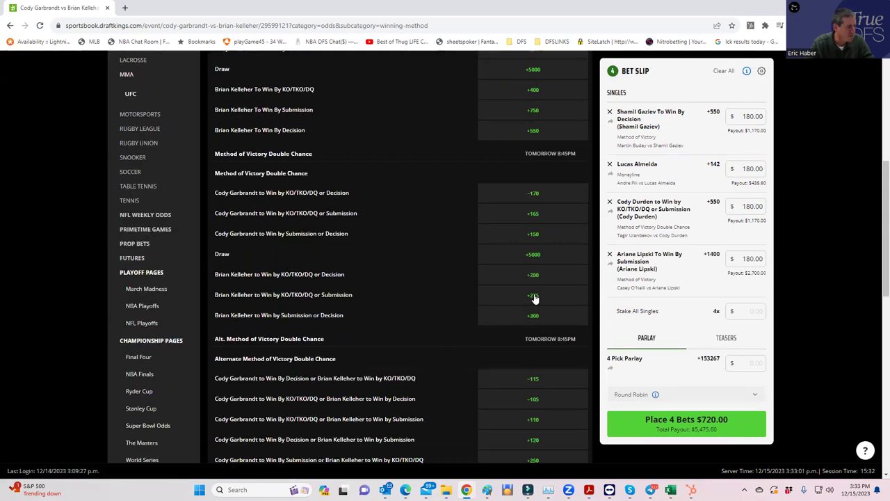
Add the double-chance bet on Cody Garbrandt to win by KO/TKO/DQ or Submission to the bet slip with a $180 stake
left_click(533, 296)
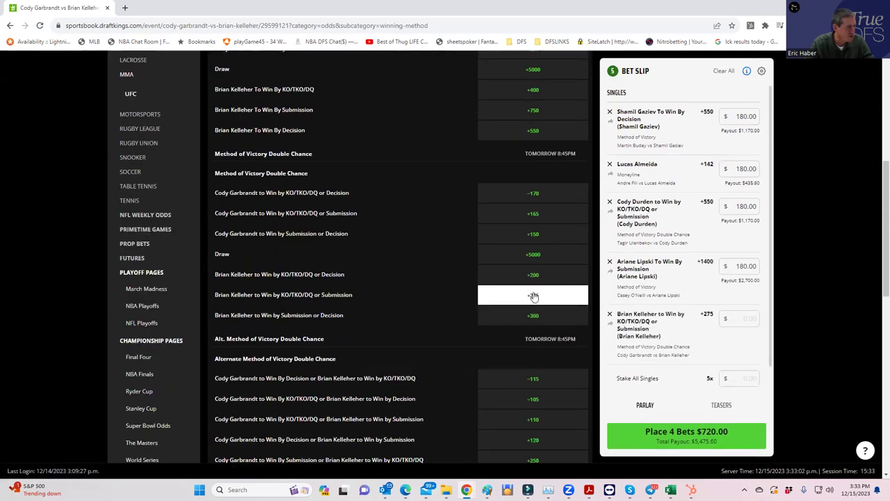
left_click(534, 215)
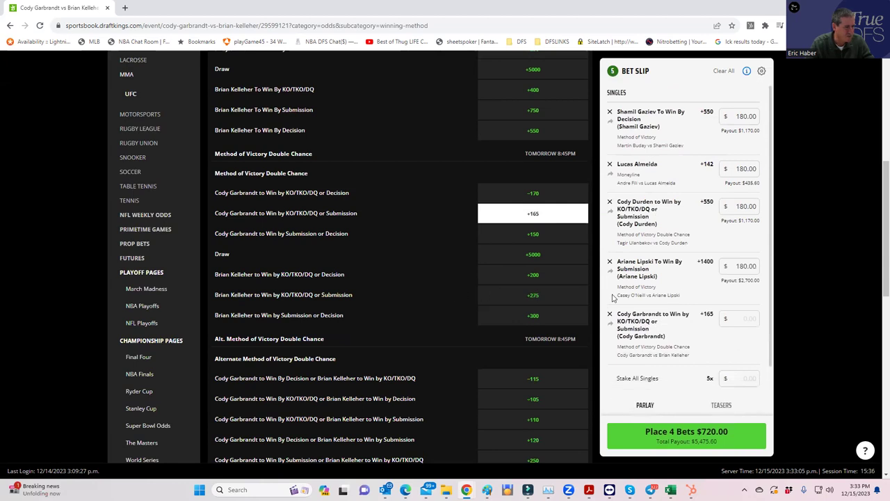
left_click(742, 318)
type("180")
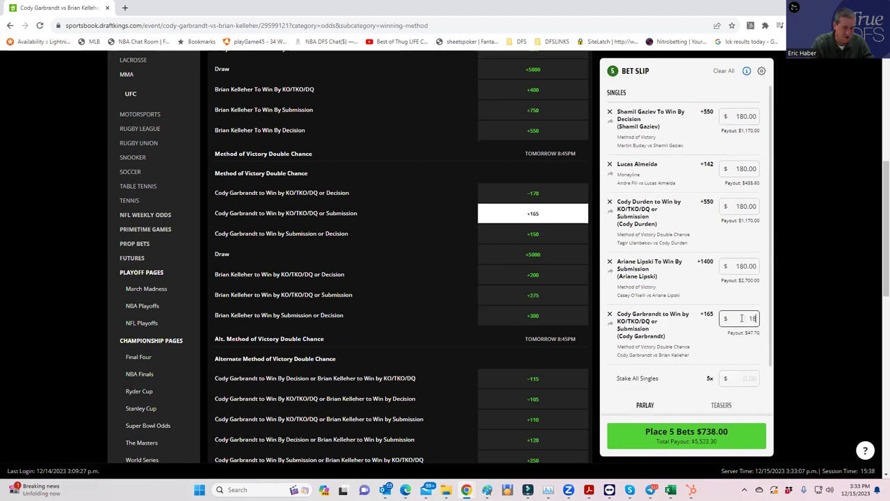
left_click(716, 343)
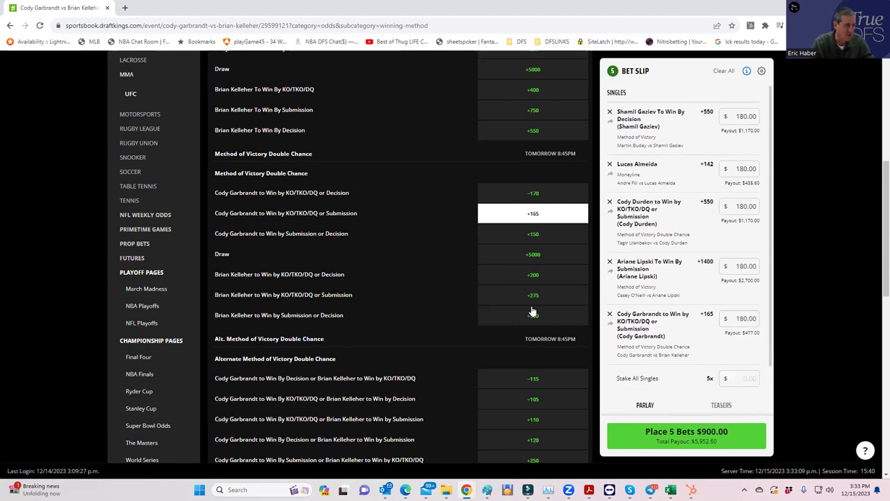
From the Irene Aldana vs Karol Rosa fight, add Irene Aldana to win by Decision to the bet slip with a $180 stake
scroll(533, 312, "up", 5)
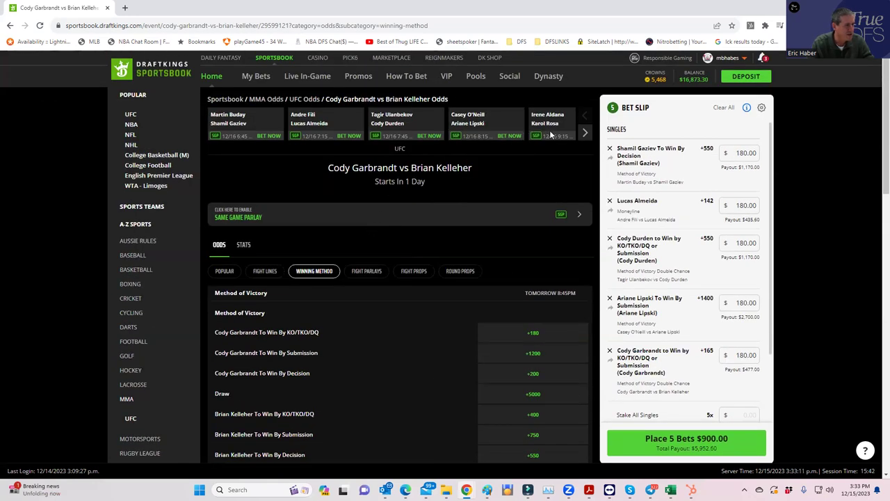
left_click(547, 124)
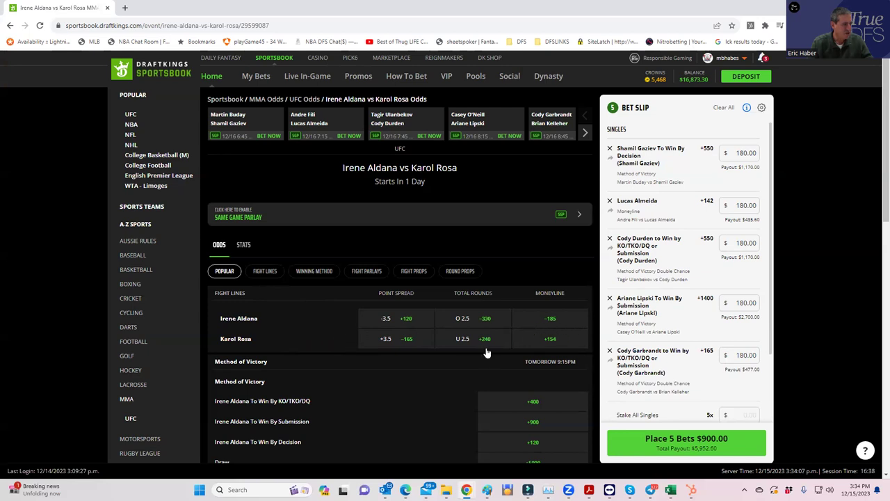
scroll(464, 380, "down", 2)
left_click(535, 306)
left_click(740, 377)
type("180")
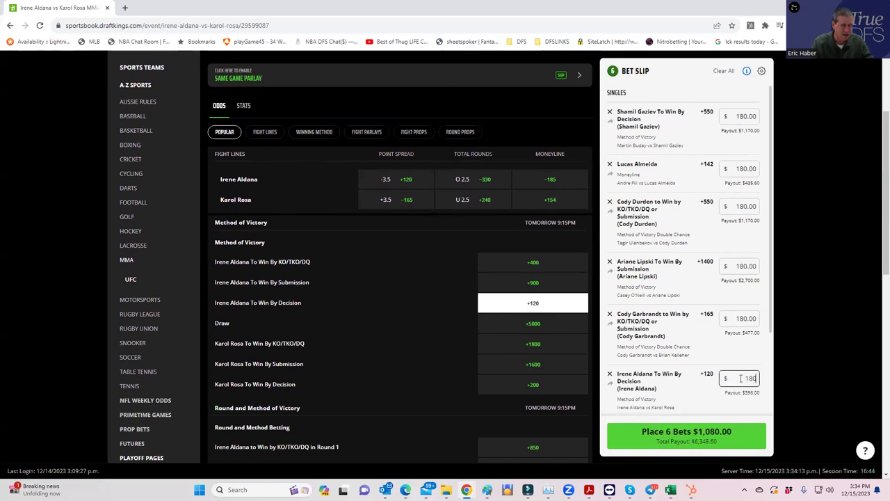
left_click(701, 393)
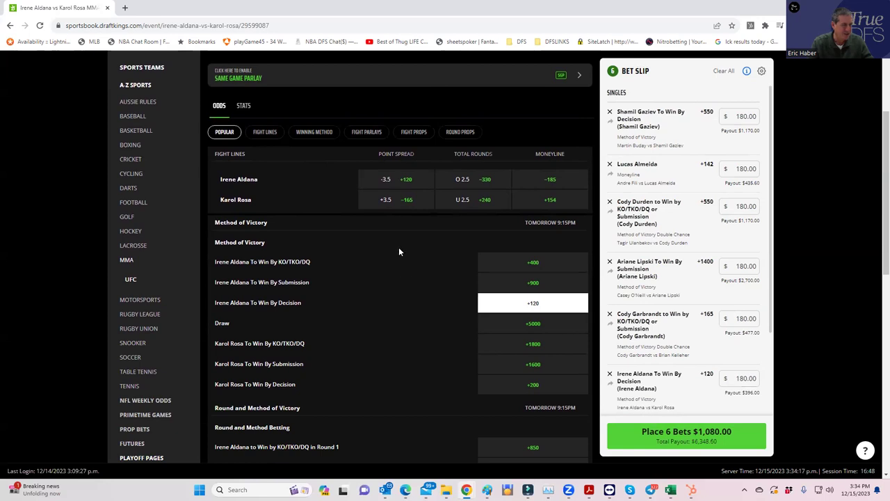
Open the Alonzo Menifield vs Dustin Jacoby fight from the UFC event list
scroll(399, 252, "up", 2)
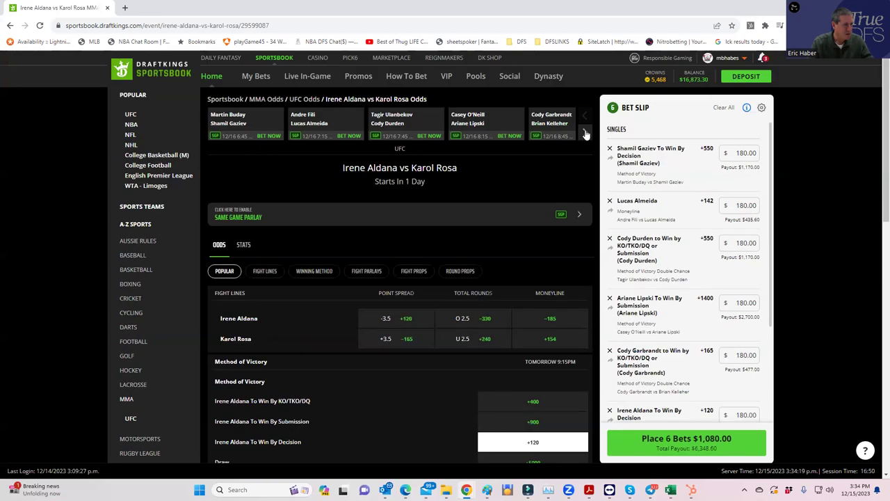
left_click(585, 135)
left_click(586, 134)
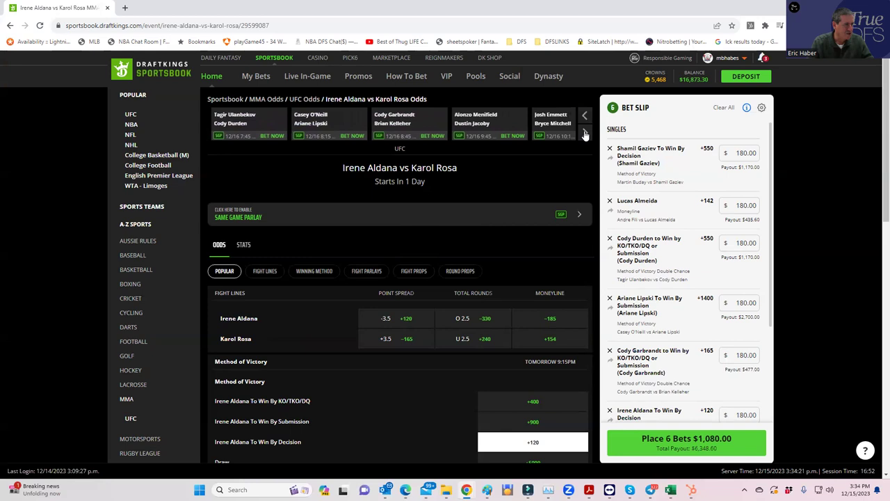
left_click(459, 126)
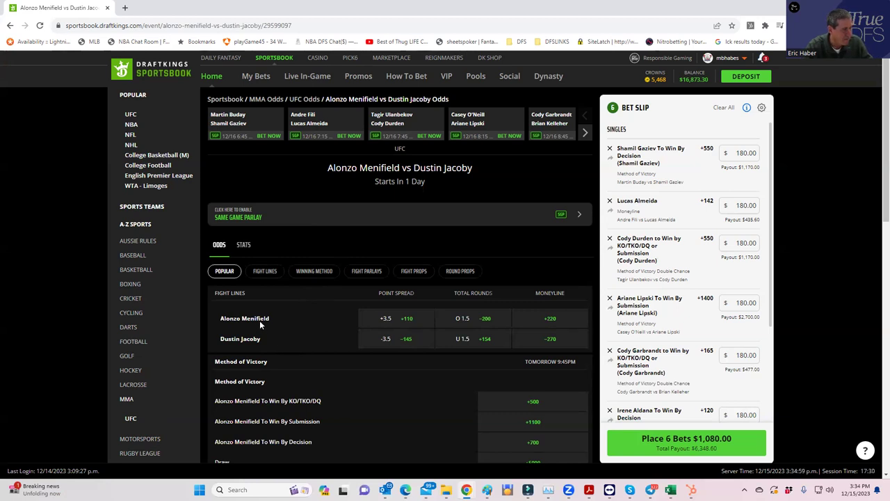
Add Alonzo Menifield to win by Decision to the bet slip with a $180 stake
scroll(463, 356, "down", 2)
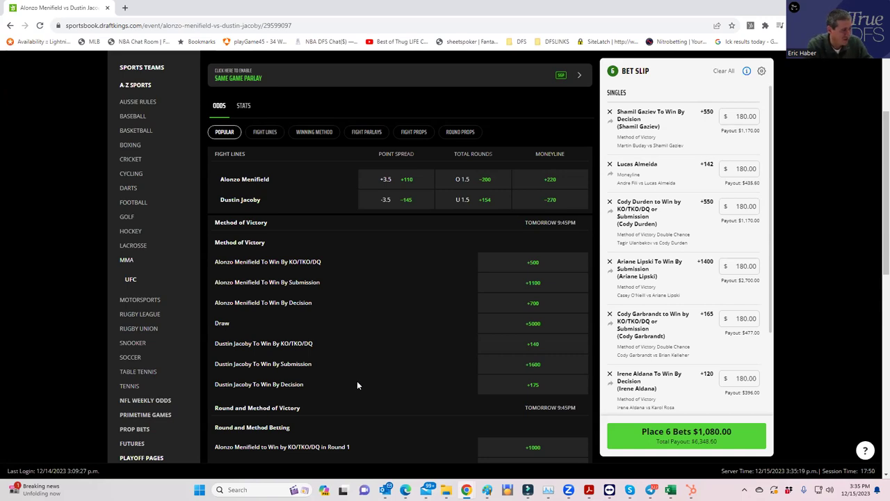
scroll(358, 383, "down", 2)
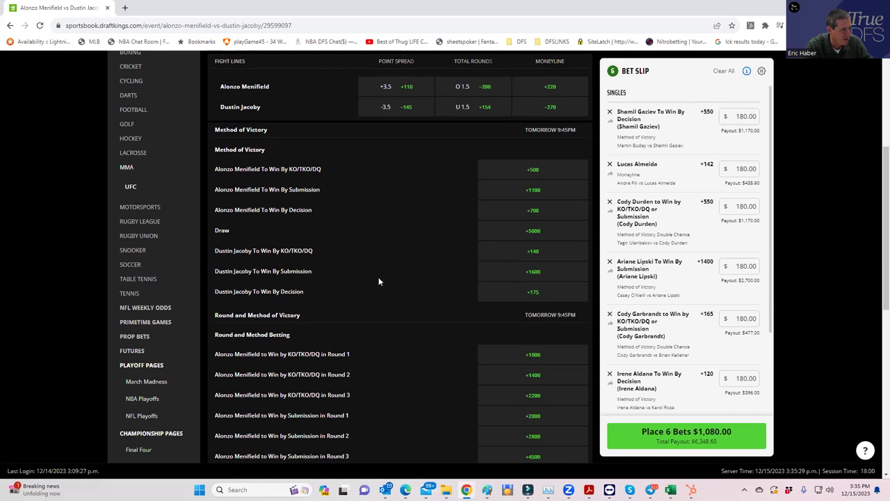
scroll(541, 285, "up", 1)
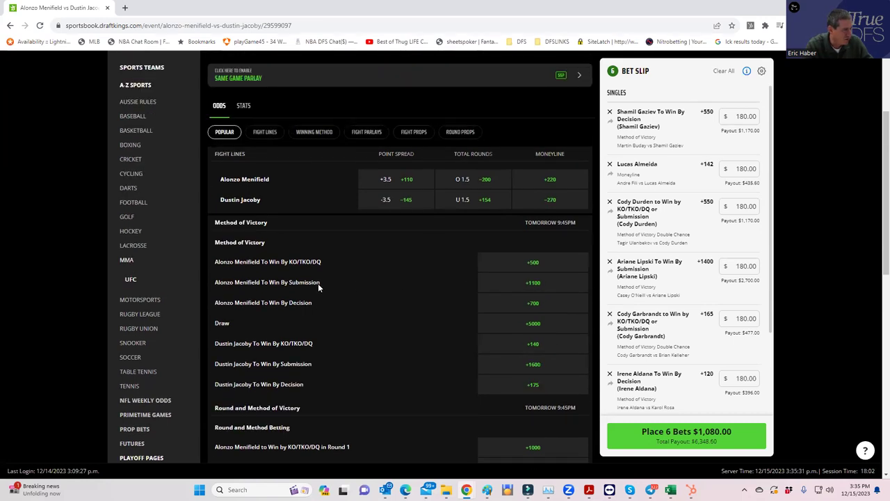
left_click(533, 305)
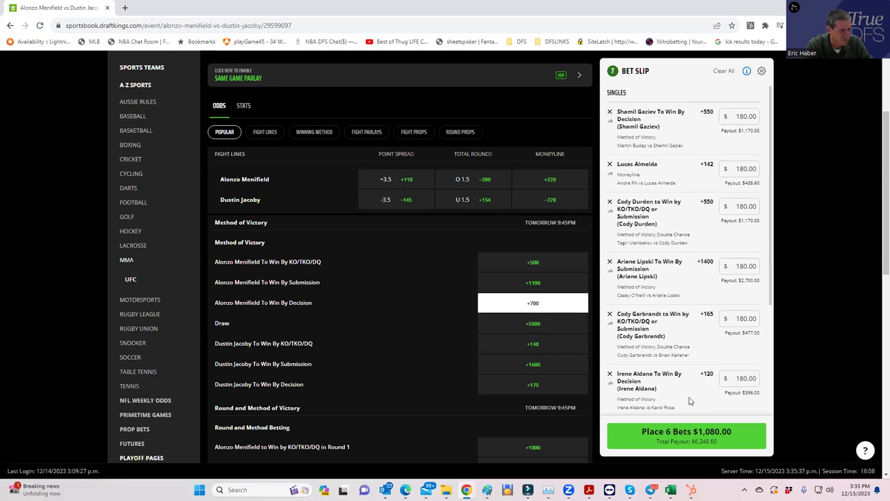
scroll(700, 378, "down", 3)
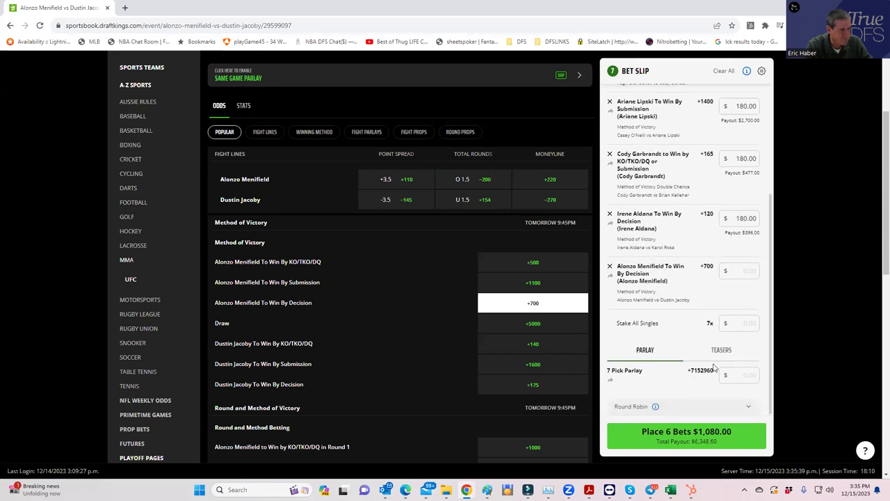
left_click(738, 272)
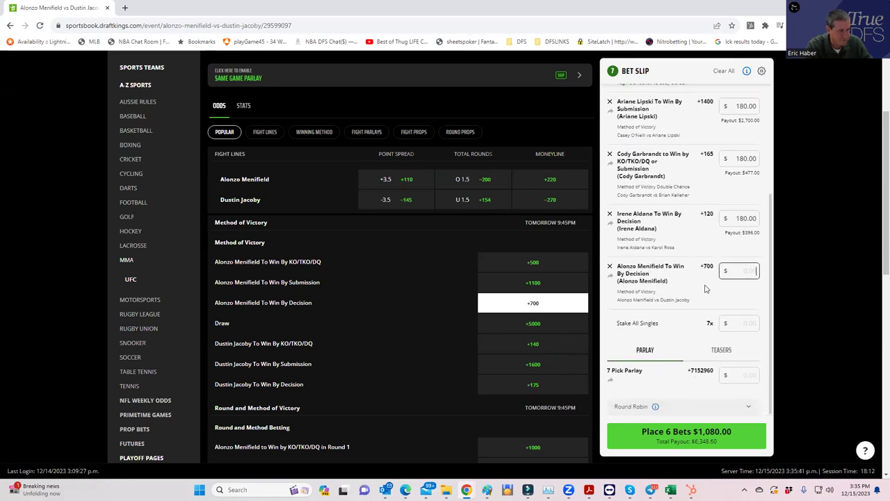
type("180")
left_click(707, 300)
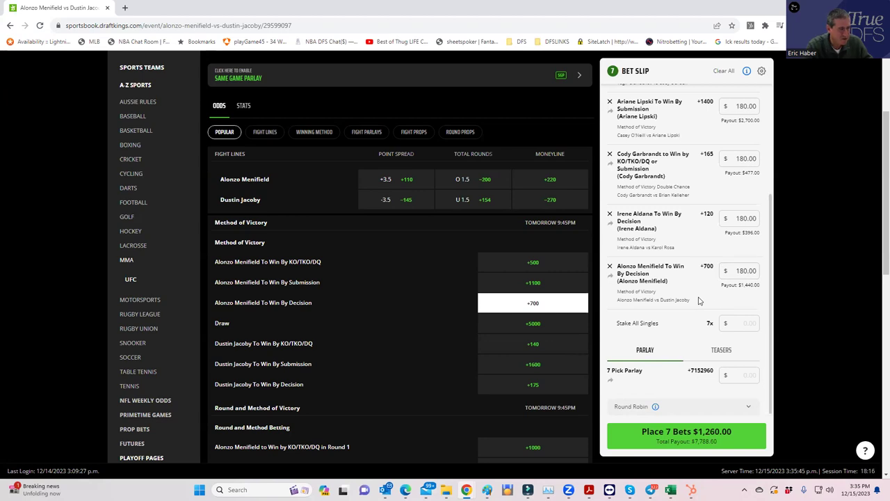
Open the Josh Emmett vs Bryce Mitchell fight and show its winning-method markets
scroll(402, 240, "up", 2)
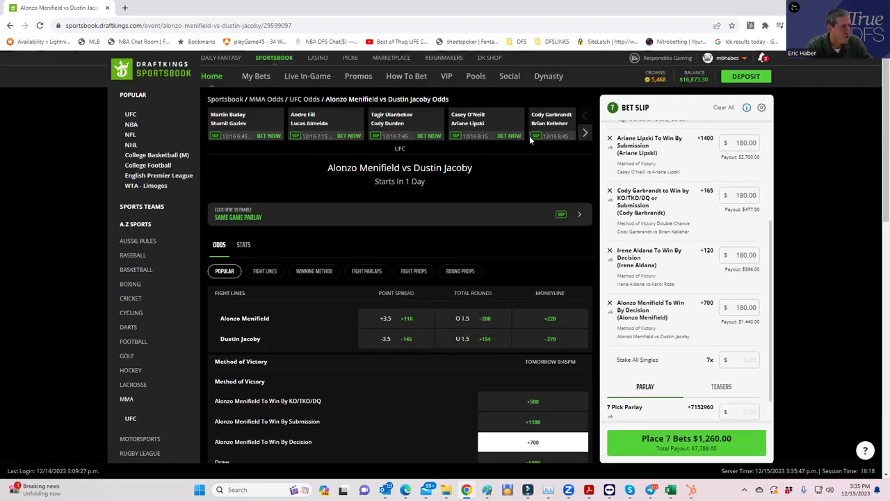
left_click(584, 133)
left_click(584, 133)
left_click(585, 133)
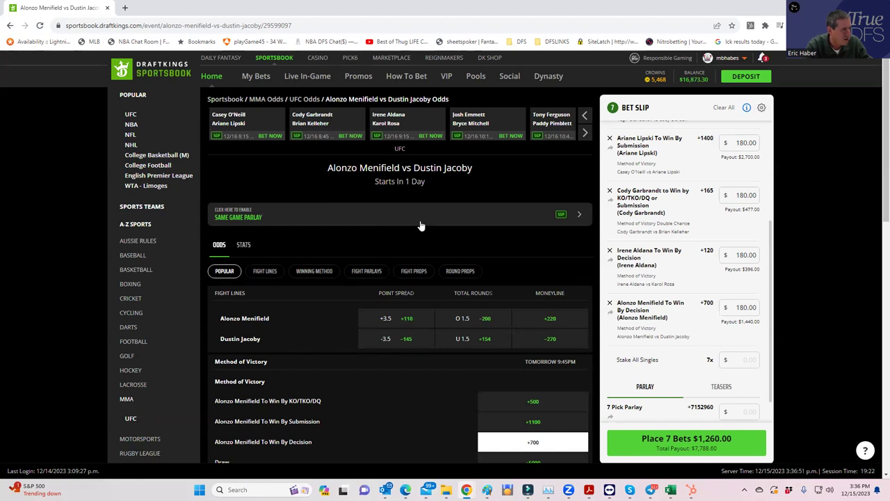
left_click(468, 118)
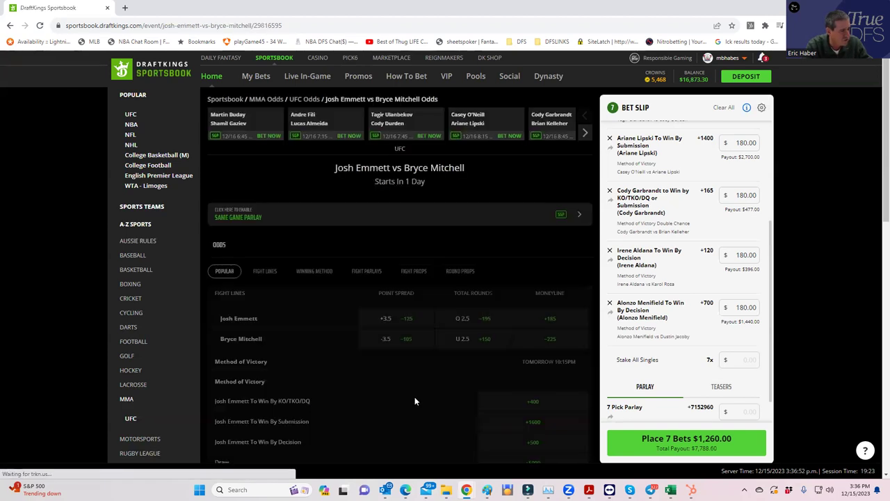
scroll(444, 384, "down", 2)
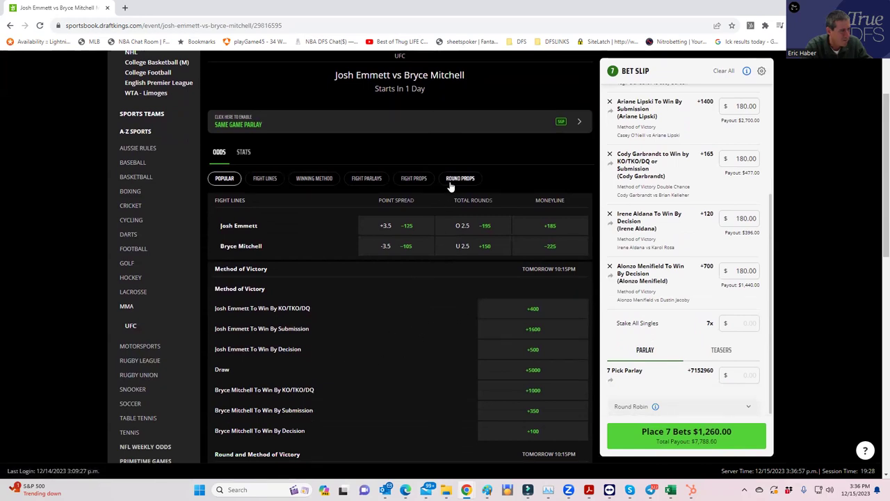
left_click(314, 178)
Add the double-chance bet on Bryce Mitchell to win by KO/TKO/DQ or Submission to the bet slip with a $180 stake
scroll(385, 321, "down", 2)
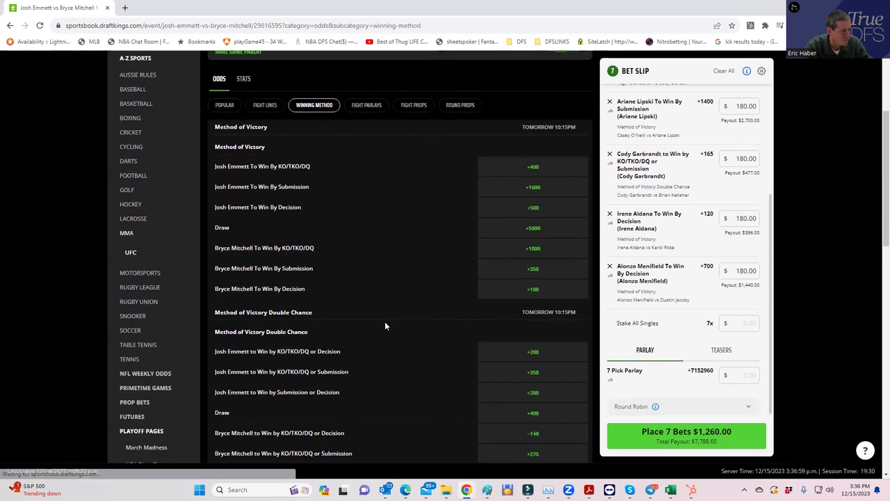
scroll(385, 324, "down", 2)
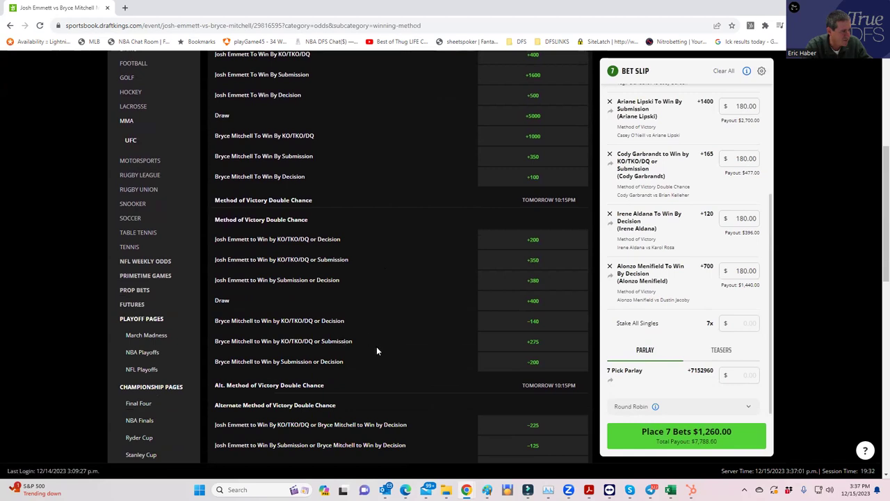
left_click(533, 342)
left_click(749, 322)
type("180")
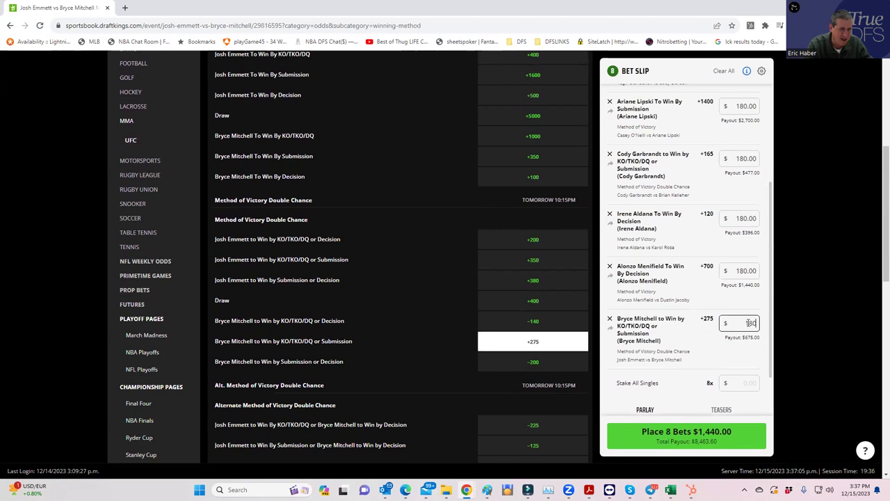
left_click(706, 347)
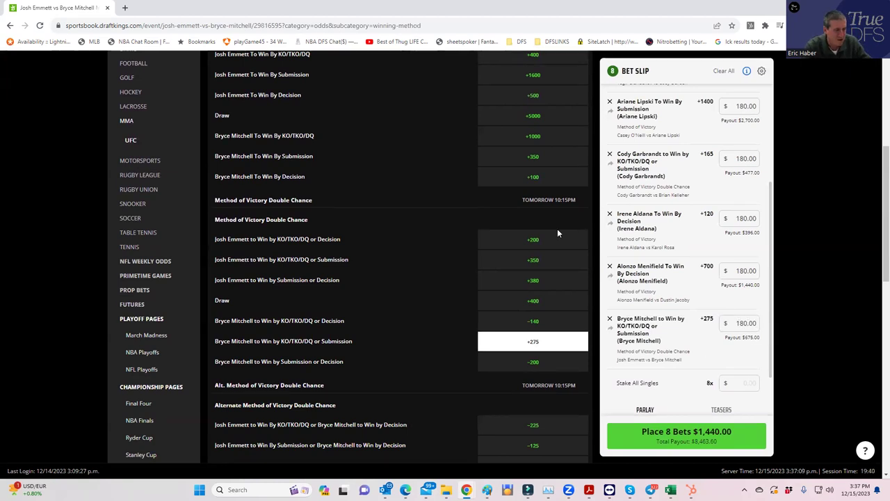
Open the Tony Ferguson vs Paddy Pimblett fight from the UFC event list
scroll(512, 239, "up", 5)
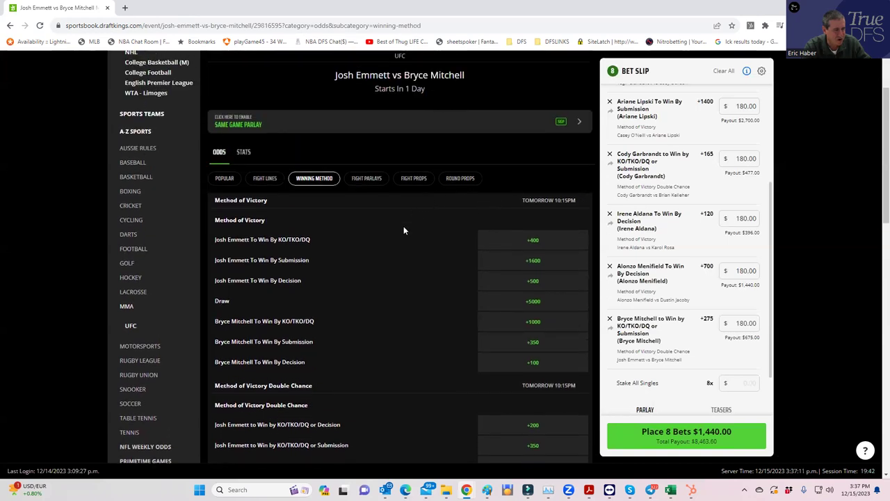
scroll(403, 230, "up", 3)
left_click(584, 133)
left_click(584, 133)
left_click(584, 133)
left_click(584, 133)
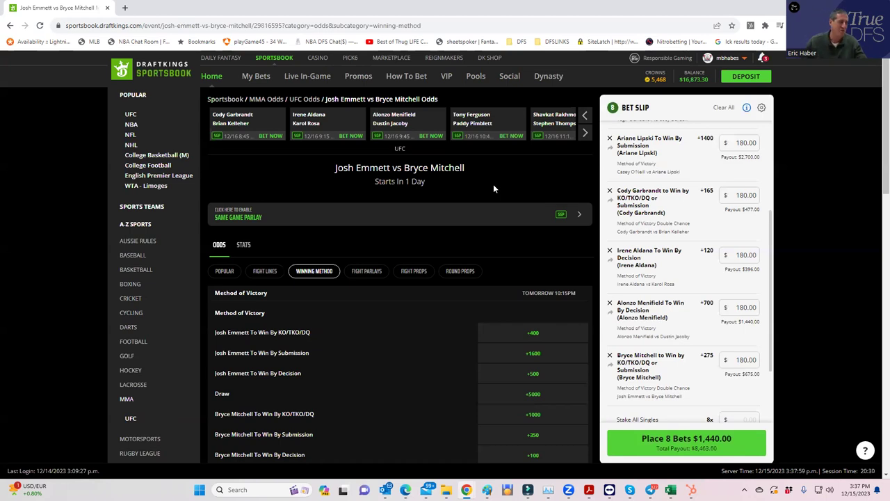
left_click(457, 140)
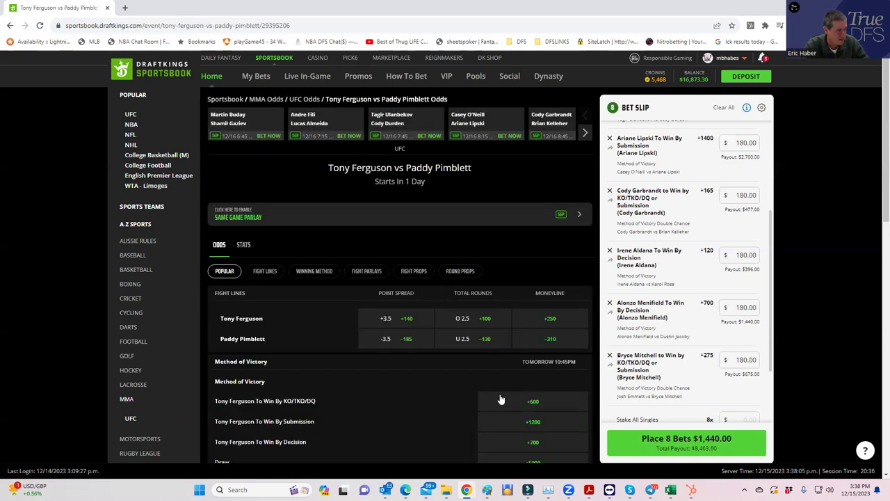
Add Paddy Pimblett to win by Decision to the bet slip with a $180 stake
scroll(500, 400, "down", 1)
scroll(393, 390, "down", 1)
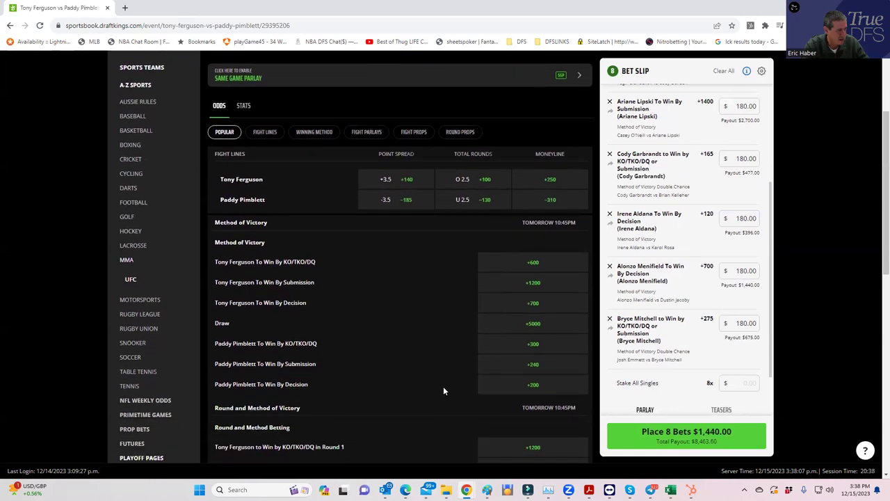
left_click(510, 387)
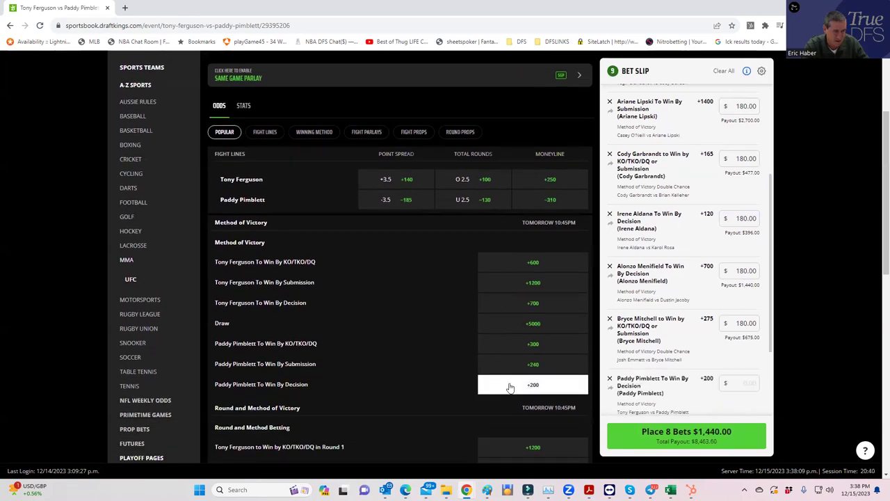
left_click(741, 383)
type("180")
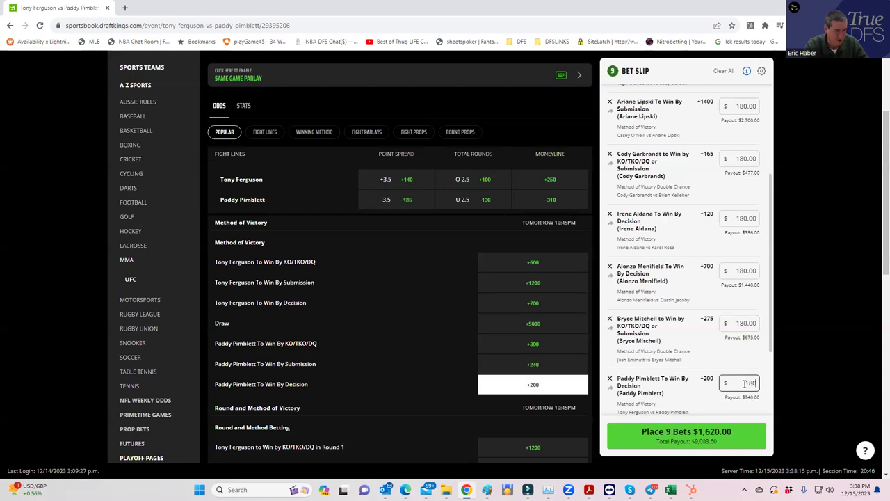
left_click(689, 398)
scroll(692, 394, "down", 2)
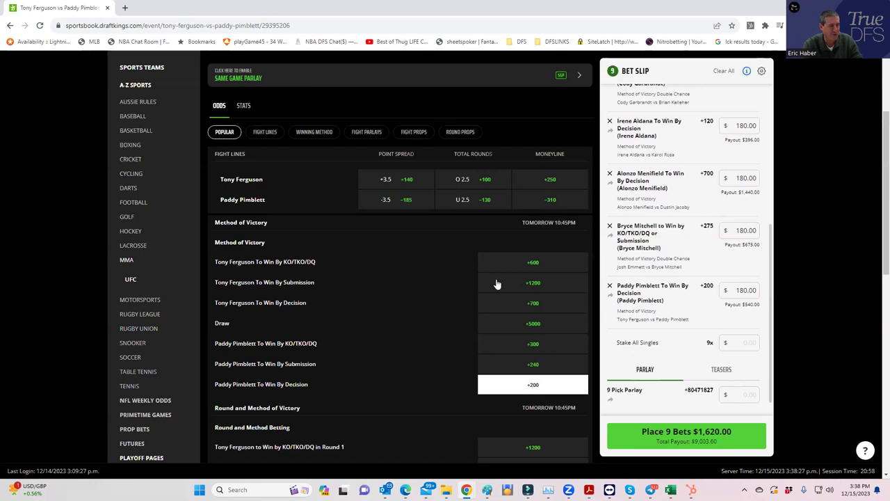
Open the Shavkat Rakhmonov vs Stephen Thompson fight from the UFC event list
scroll(430, 269, "up", 2)
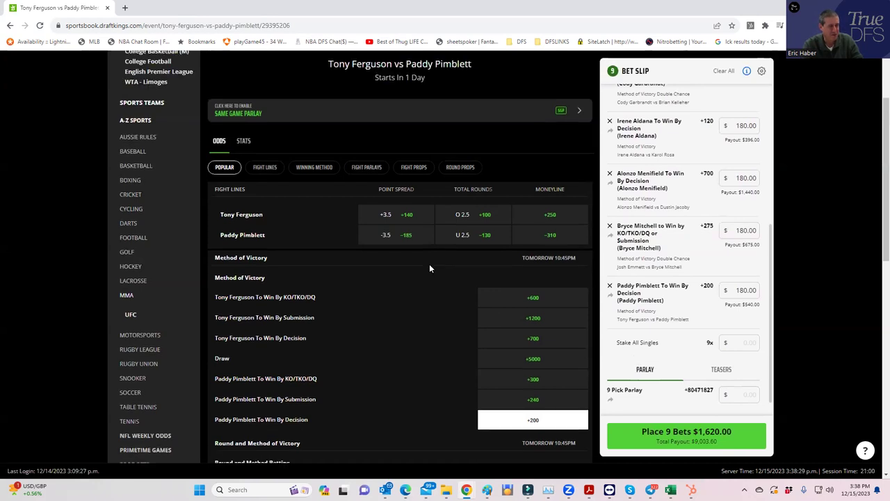
left_click(585, 133)
left_click(585, 133)
left_click(585, 133)
left_click(585, 132)
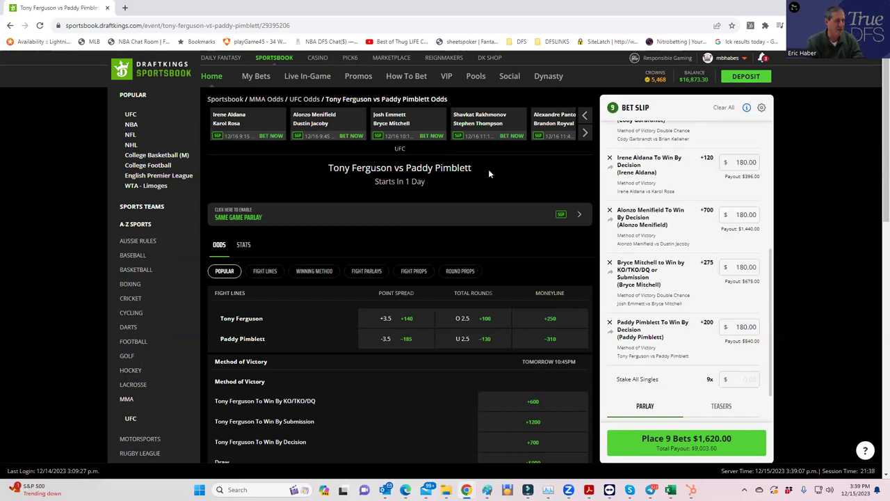
left_click(485, 119)
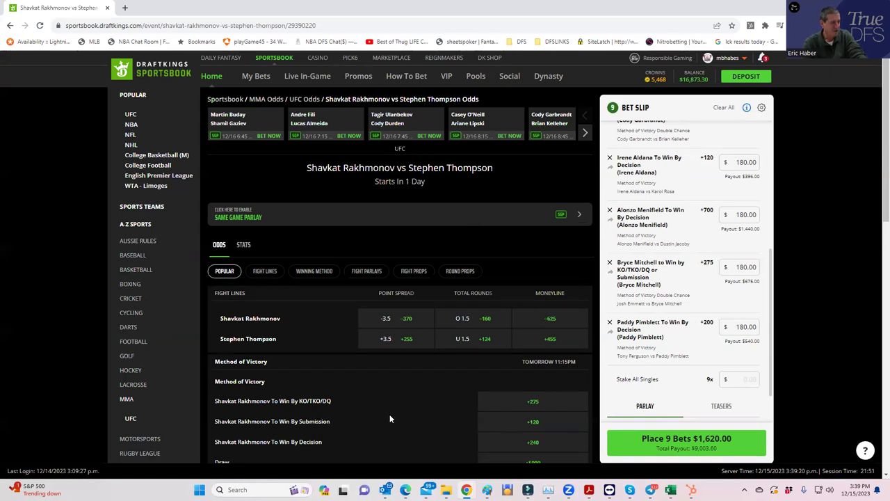
Look through the Rakhmonov vs Thompson market categories and show the round props
scroll(381, 414, "down", 3)
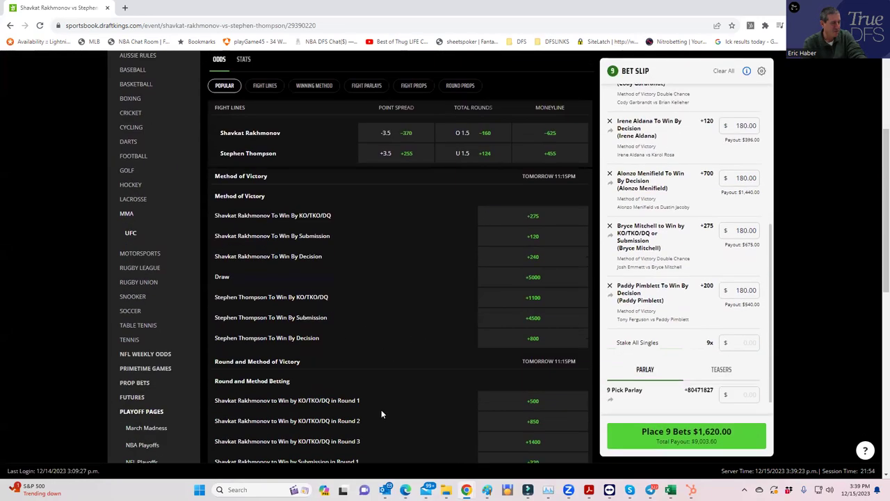
scroll(374, 391, "up", 3)
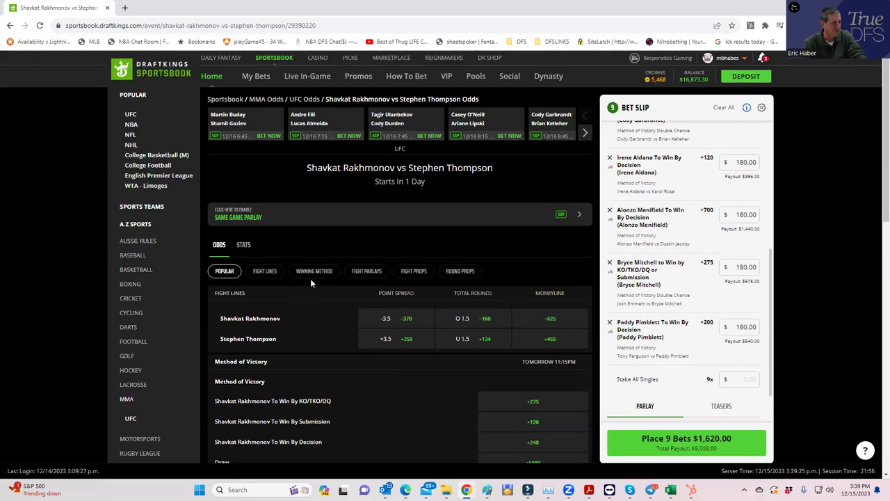
left_click(263, 274)
left_click(418, 274)
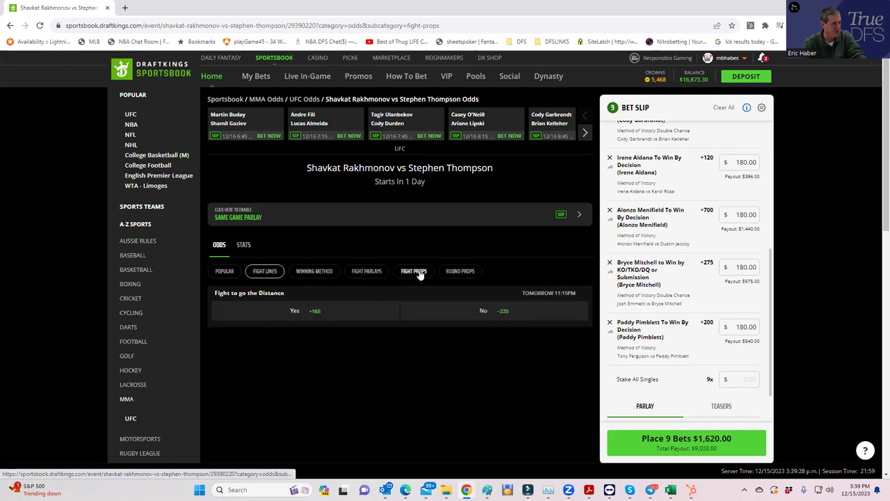
left_click(459, 271)
Add the Round of Finish bet on Shavkat Rakhmonov in Round 1 to the bet slip with a $180 stake
scroll(333, 327, "down", 3)
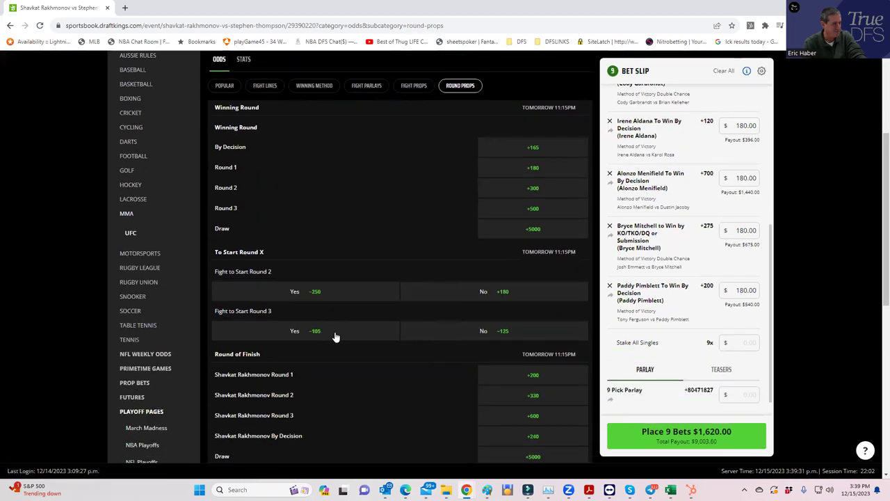
scroll(331, 330, "down", 2)
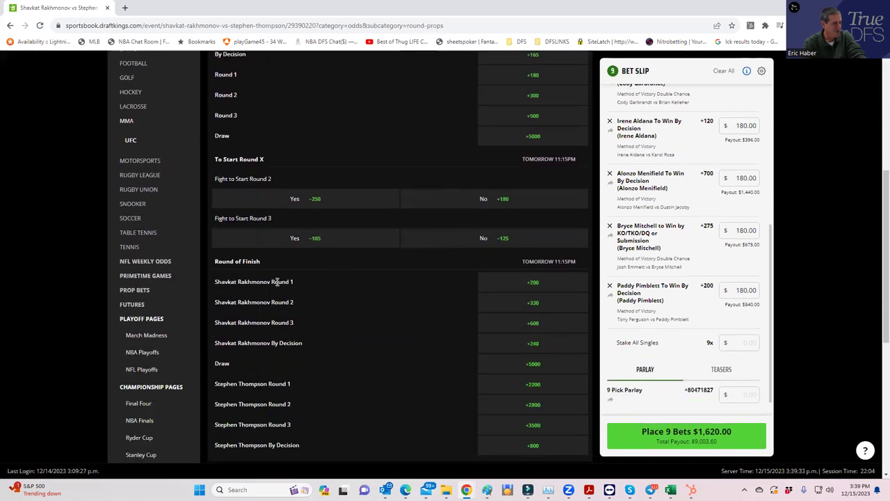
left_click(533, 281)
left_click(746, 340)
type("180")
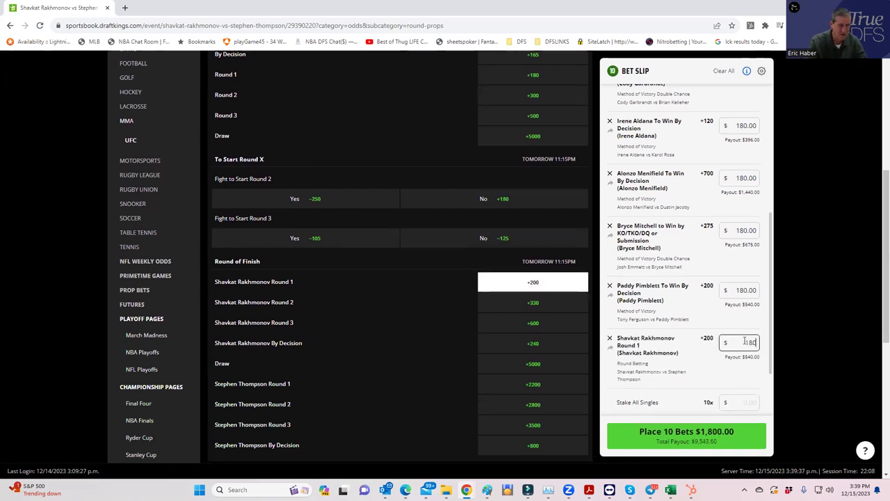
left_click(724, 376)
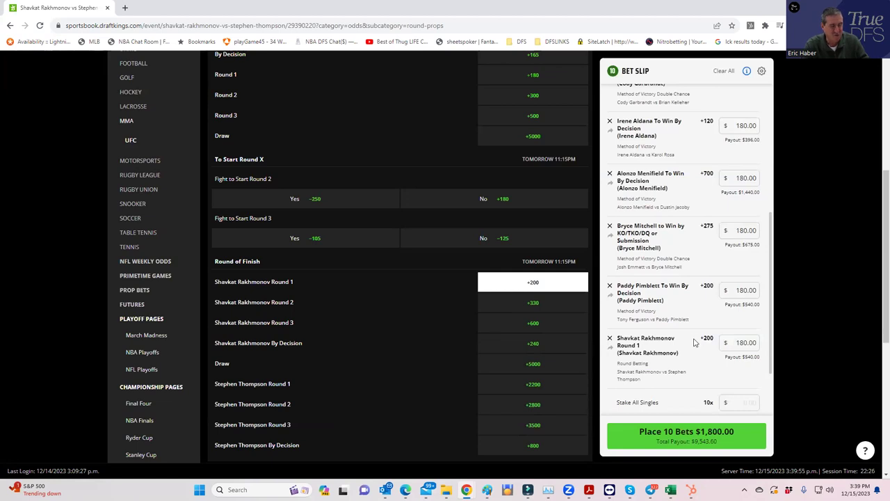
Open the Alexandre Pantoja vs Brandon Royval fight from the UFC event list
scroll(697, 351, "up", 3)
scroll(698, 351, "down", 3)
scroll(643, 295, "up", 3)
scroll(463, 167, "up", 5)
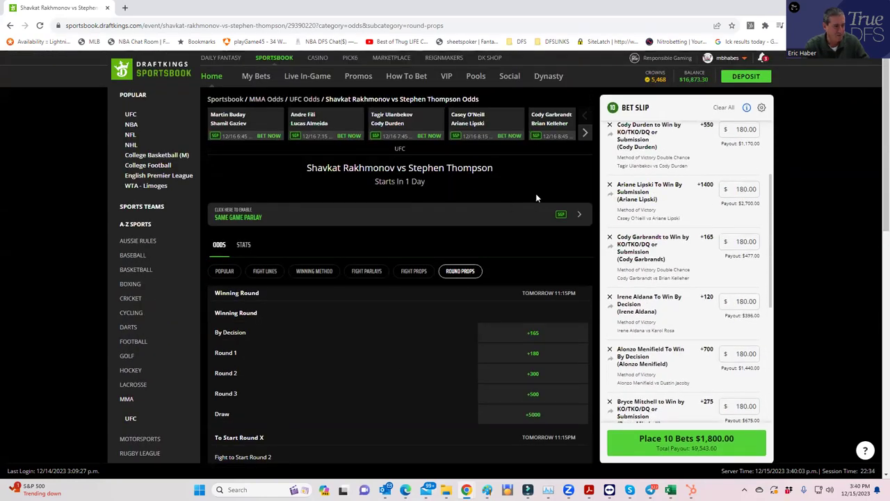
left_click(586, 134)
left_click(585, 135)
left_click(585, 134)
left_click(585, 134)
left_click(585, 134)
left_click(586, 135)
left_click(585, 134)
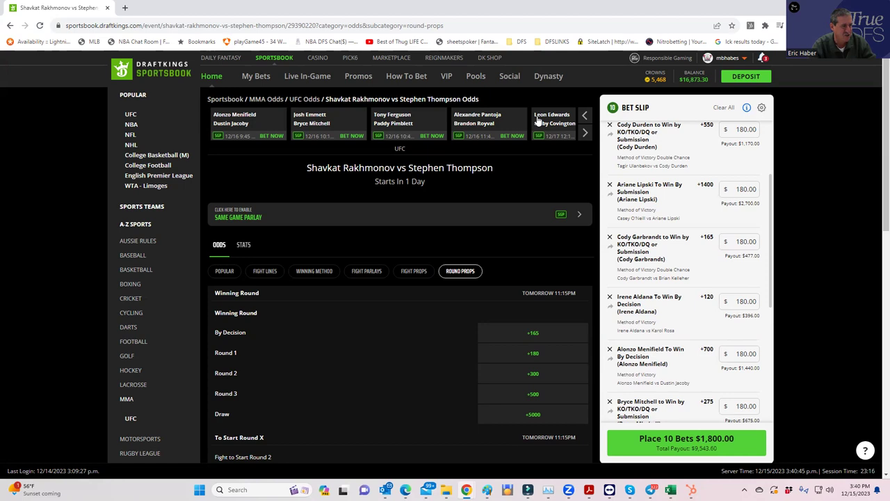
left_click(471, 127)
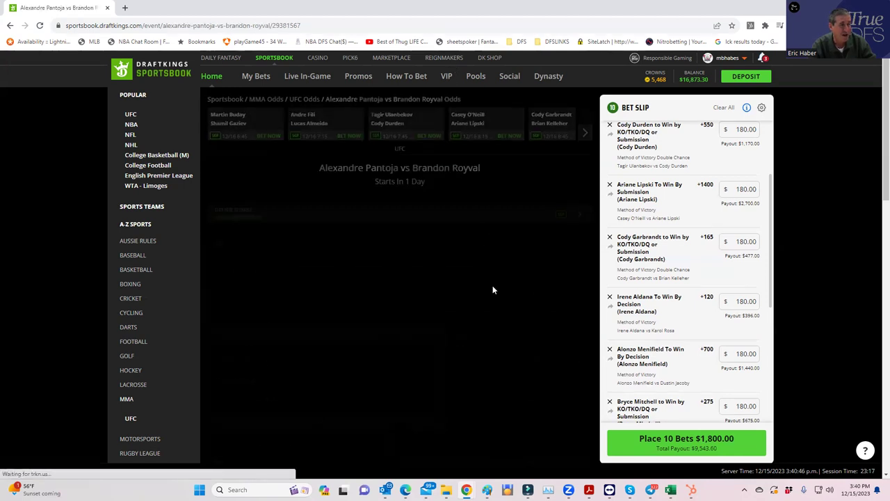
Add the Brandon Royval moneyline bet to the bet slip with a $180 stake
scroll(441, 400, "down", 2)
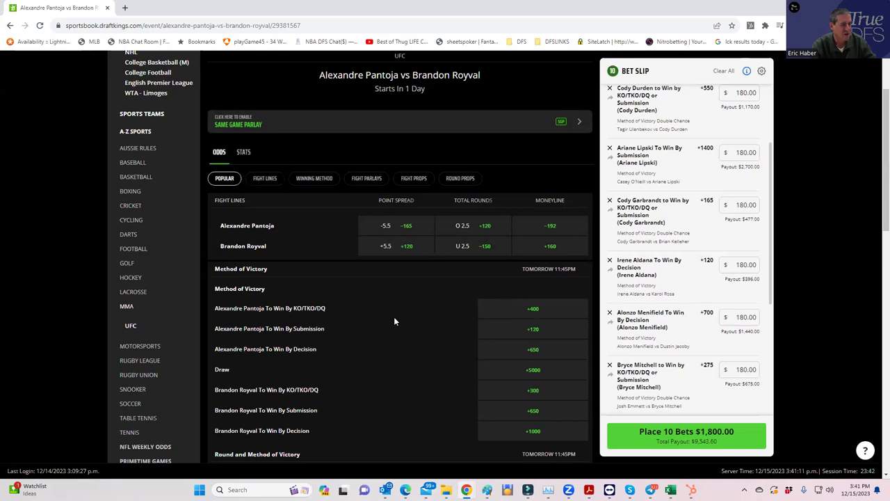
left_click(556, 250)
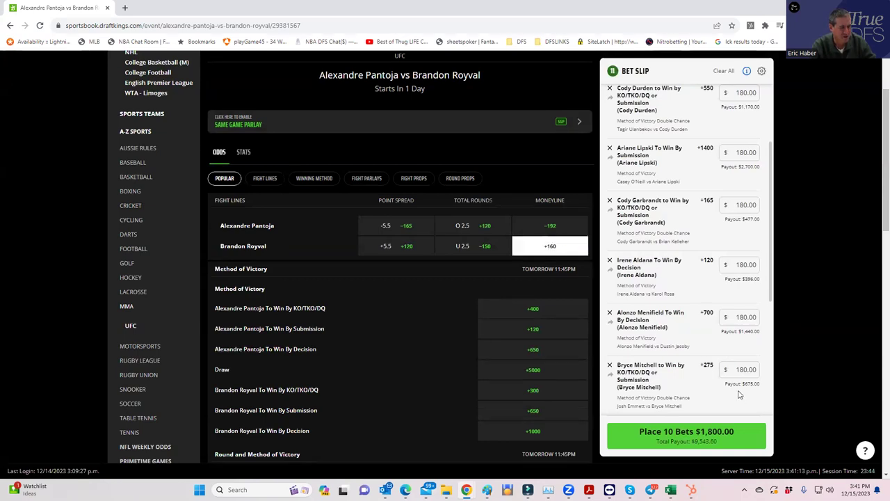
left_click(744, 356)
type("180")
left_click(701, 350)
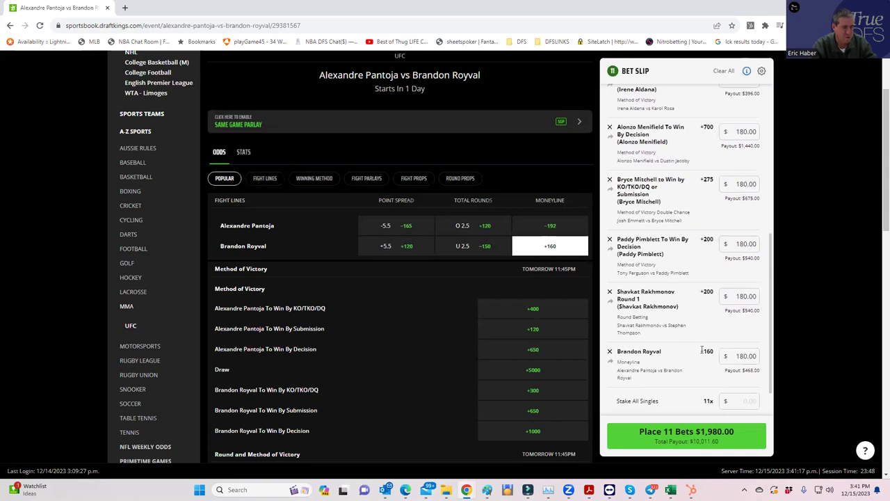
Browse the UFC event list toward the fights at the end of the card
scroll(417, 185, "up", 2)
left_click(585, 134)
left_click(585, 134)
left_click(584, 134)
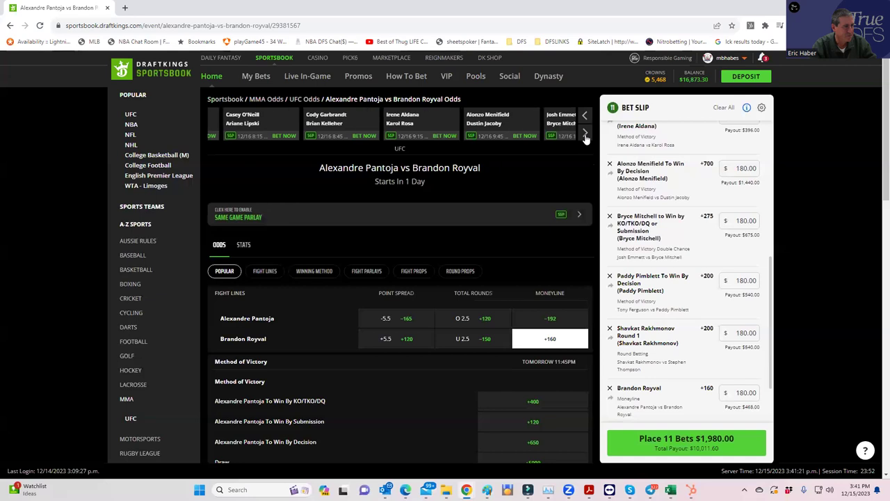
left_click(585, 133)
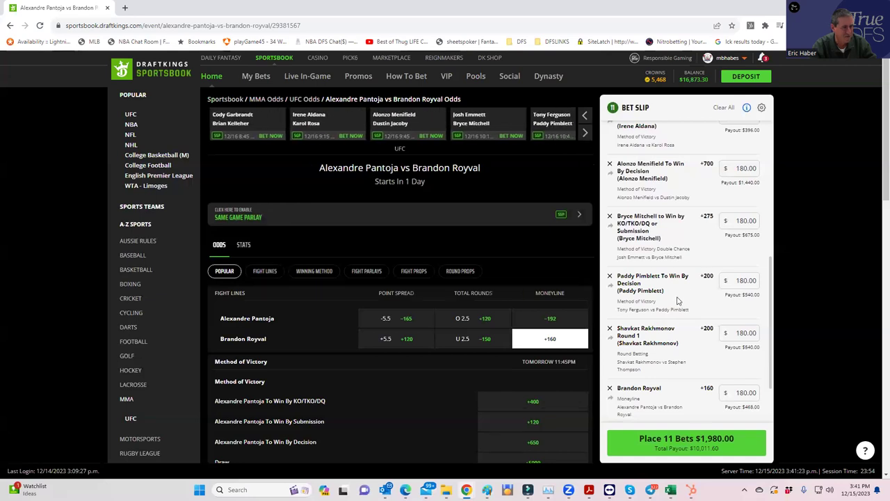
Review the single bets in the bet slip from first to last, dismissing the time reminder
scroll(678, 300, "up", 5)
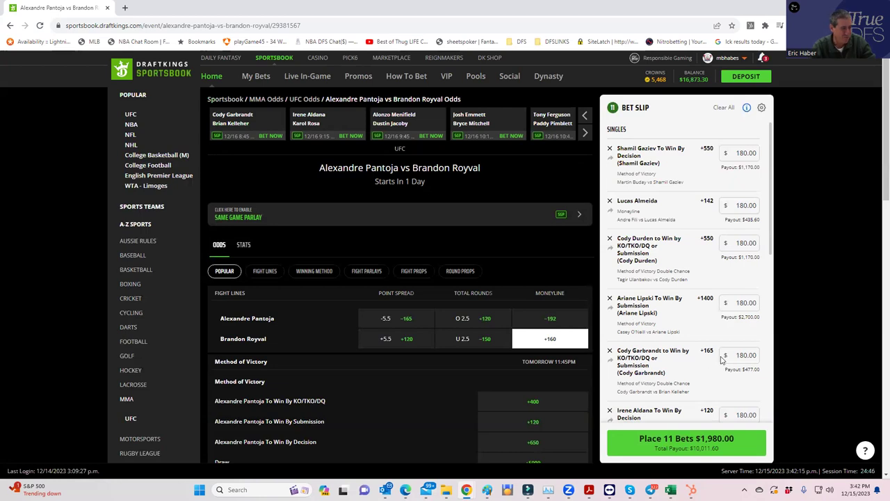
scroll(707, 365, "down", 2)
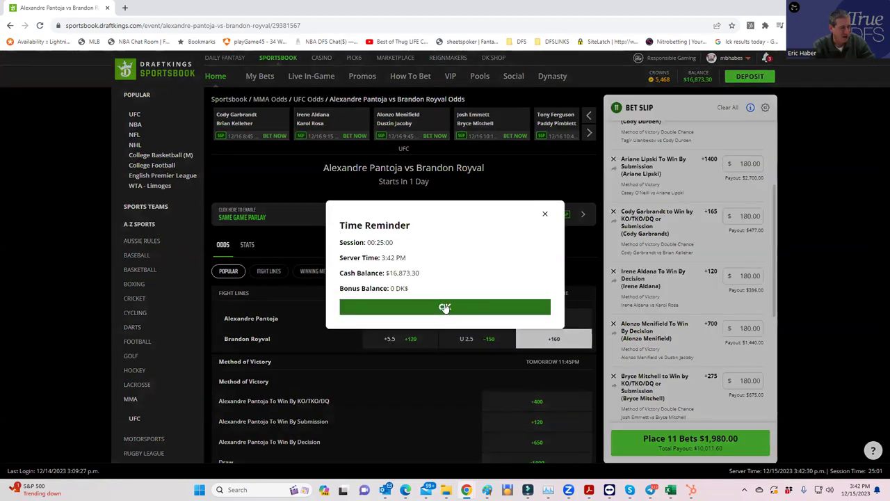
left_click(443, 307)
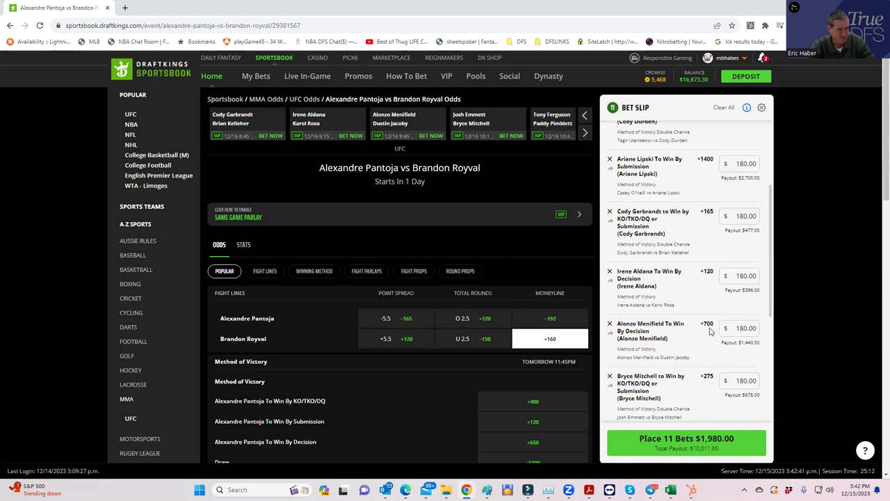
scroll(709, 331, "down", 2)
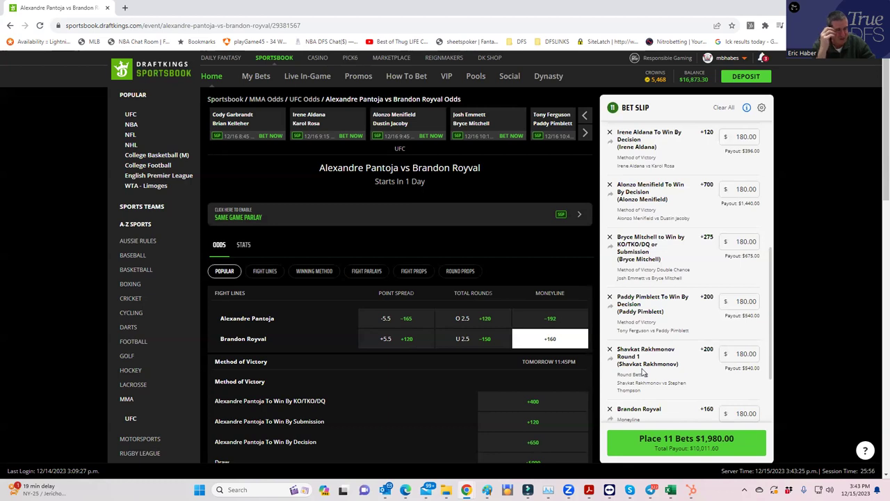
scroll(647, 375, "down", 2)
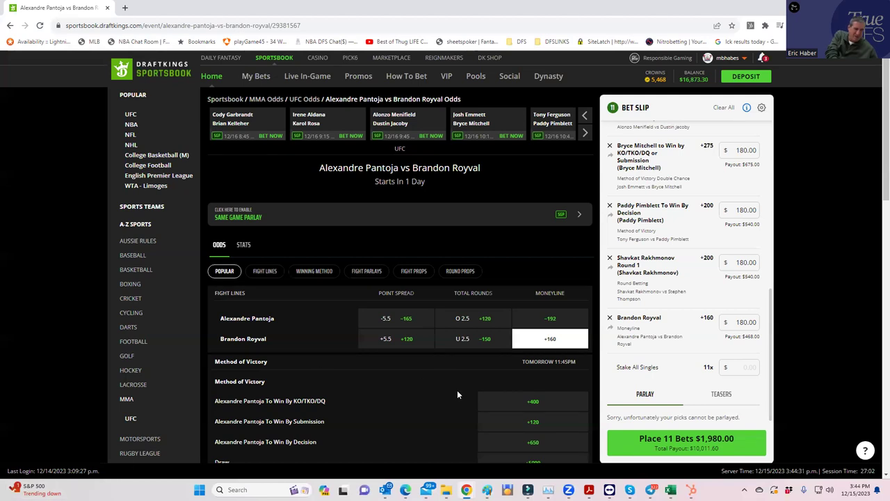
Open the Leon Edwards vs Colby Covington fight from the UFC event list
scroll(408, 422, "down", 3)
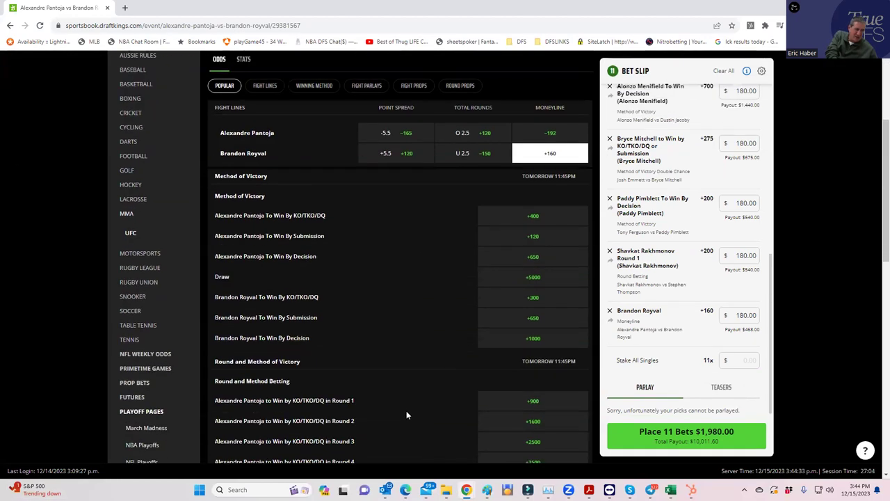
scroll(406, 410, "down", 1)
scroll(406, 406, "down", 1)
scroll(420, 385, "up", 5)
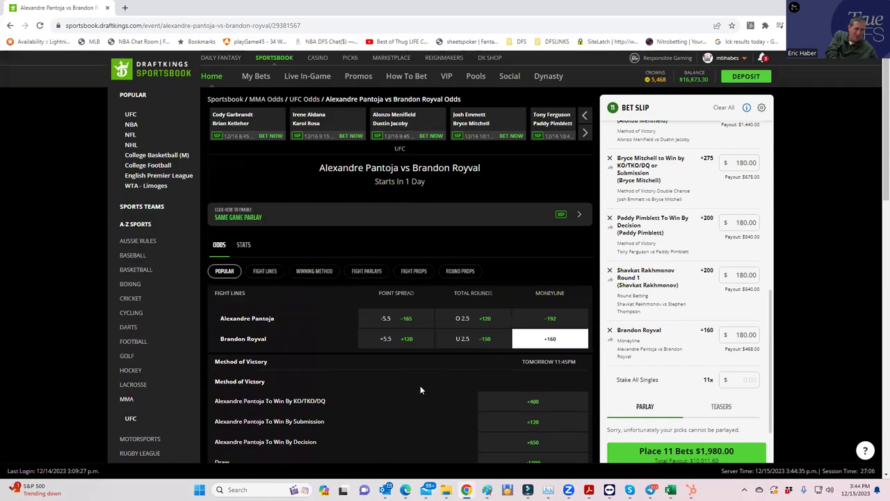
left_click(584, 133)
left_click(584, 134)
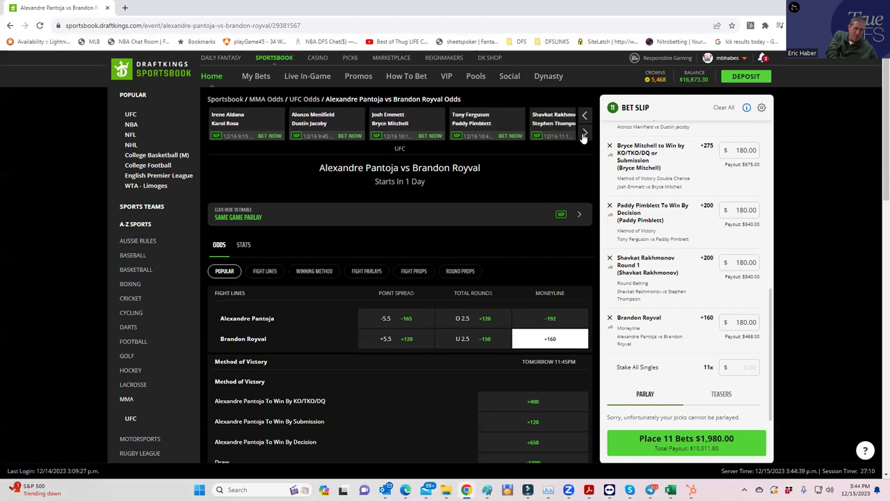
left_click(584, 134)
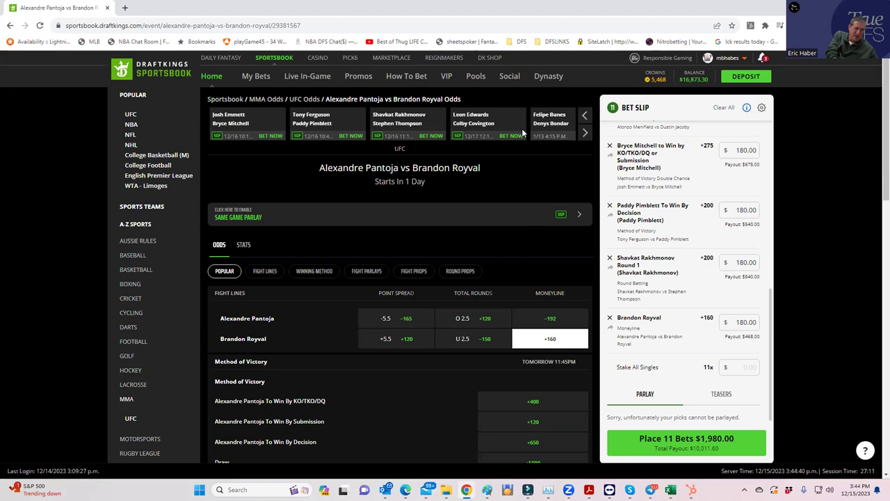
left_click(463, 119)
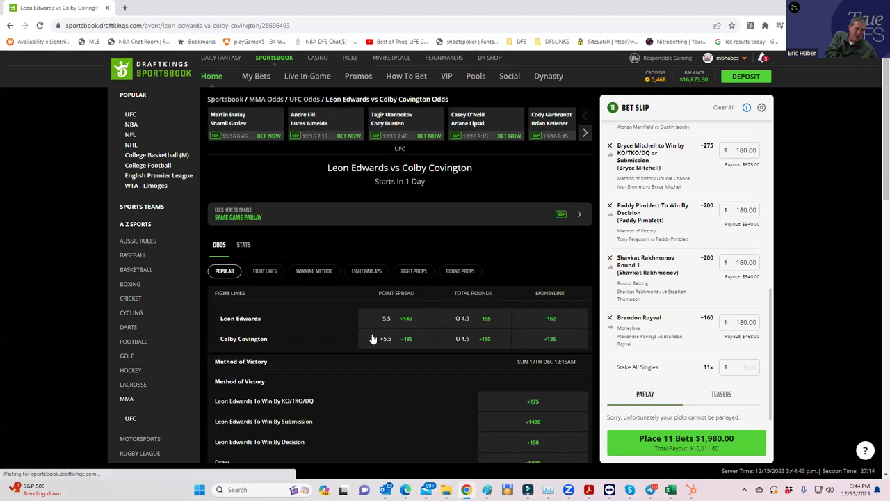
Add Colby Covington to win by Submission from the Method of Victory odds to the bet slip with a $180 stake
scroll(371, 336, "down", 1)
scroll(375, 334, "down", 3)
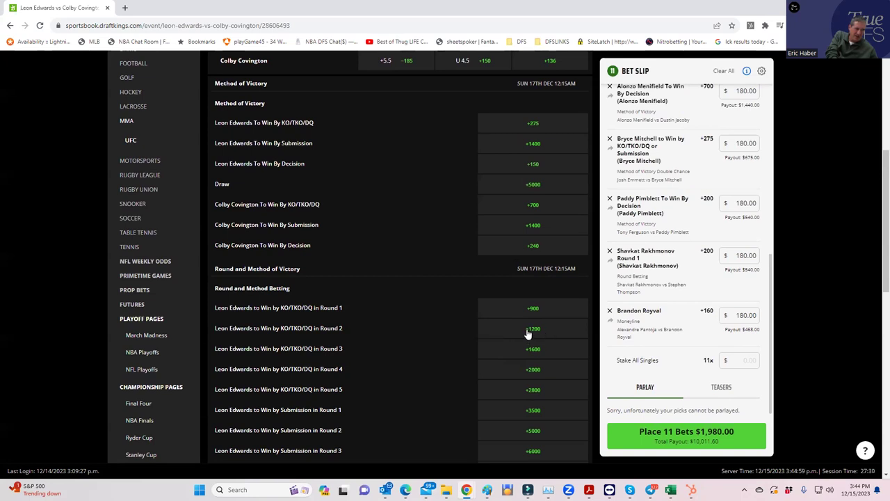
scroll(528, 333, "up", 2)
scroll(419, 300, "down", 5)
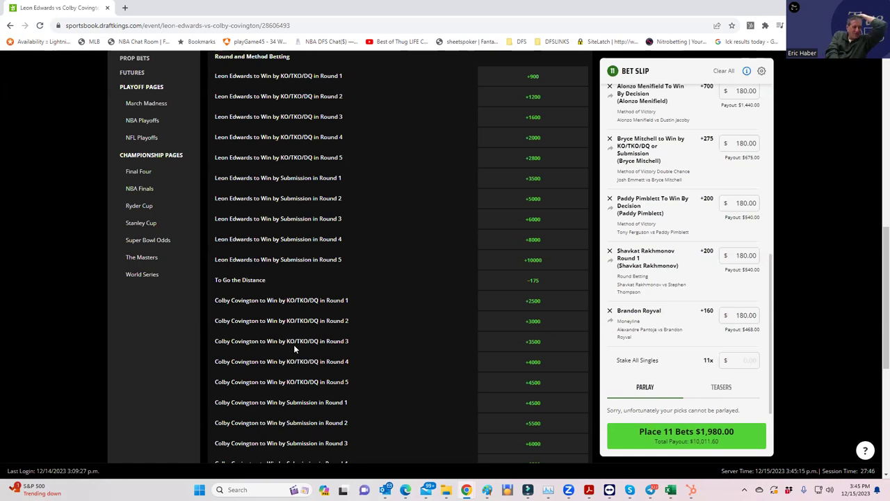
scroll(376, 371, "down", 2)
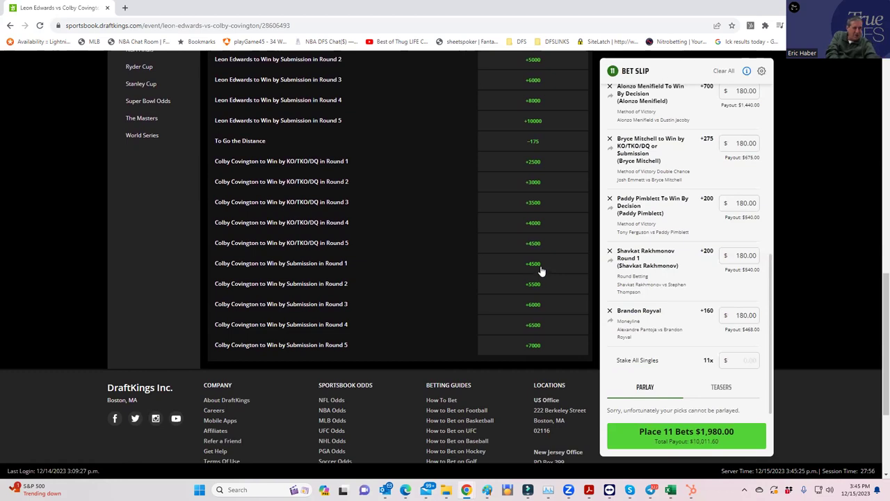
scroll(541, 271, "up", 5)
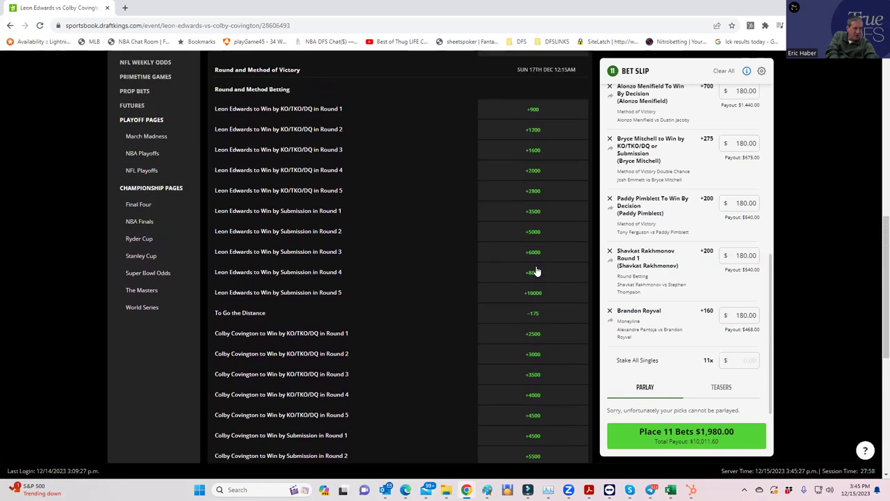
scroll(533, 271, "up", 2)
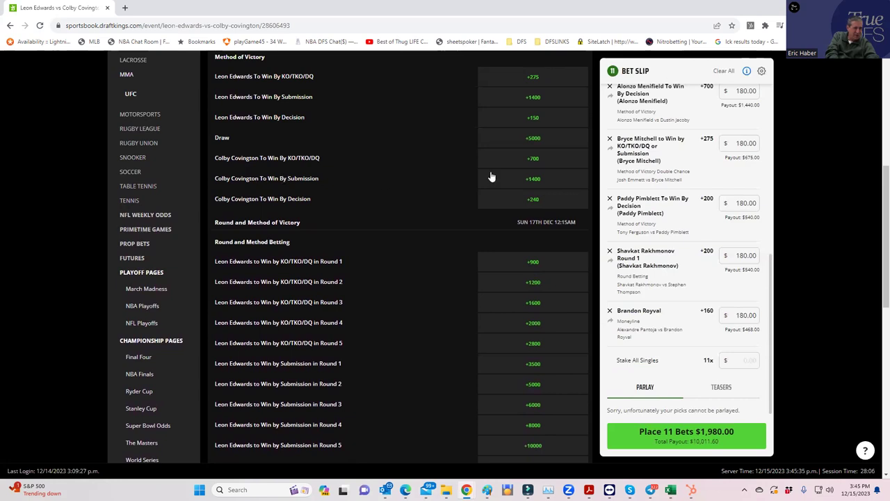
left_click(539, 182)
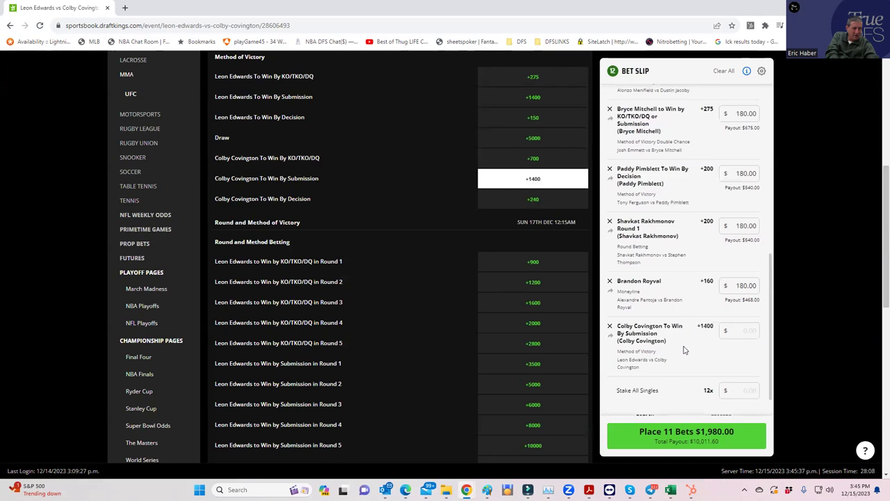
left_click(744, 329)
type("180")
left_click(703, 360)
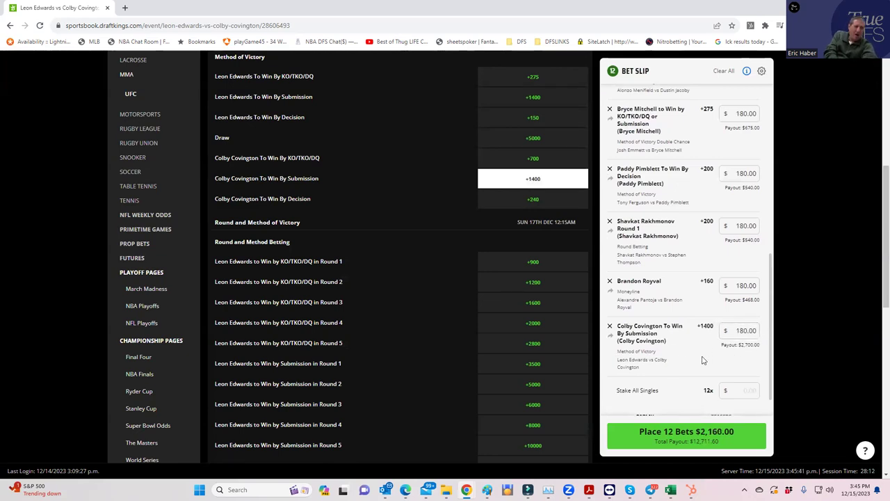